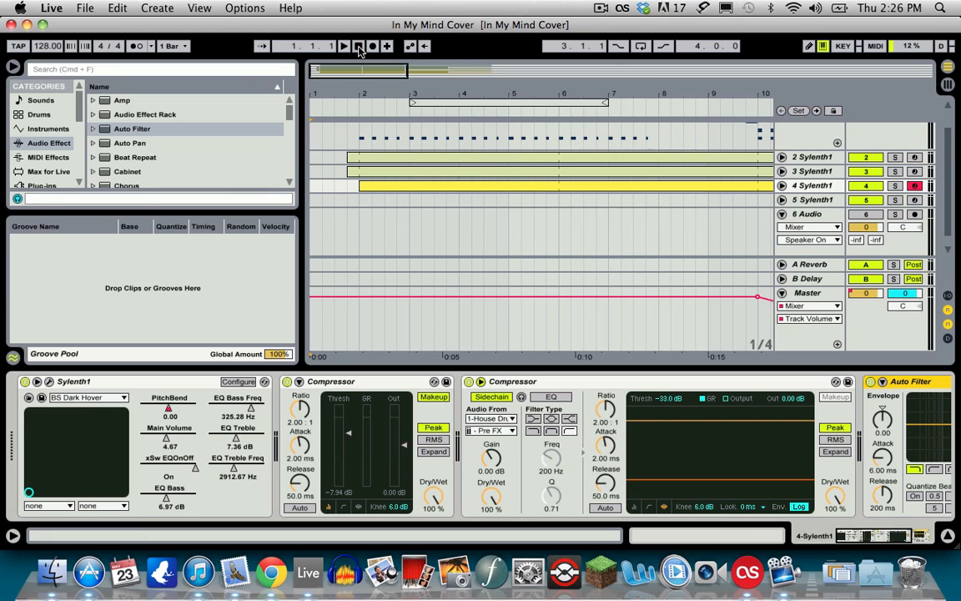
- Play the full arrangement from the beginning to hear all the tracks together
{"action": "key", "text": "space"}
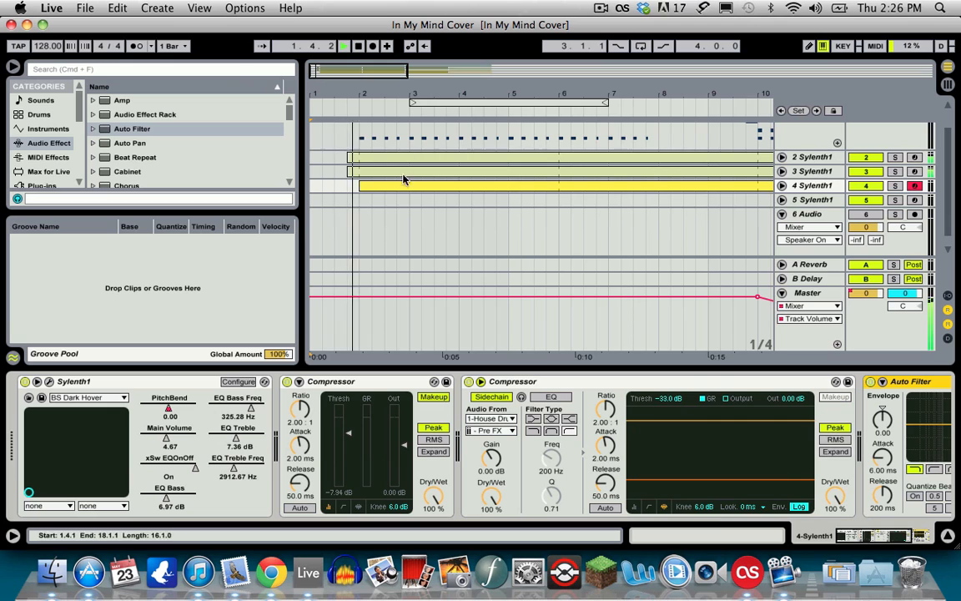
{"action": "scroll", "coordinate": [362, 182], "scroll_direction": "up", "scroll_amount": 2}
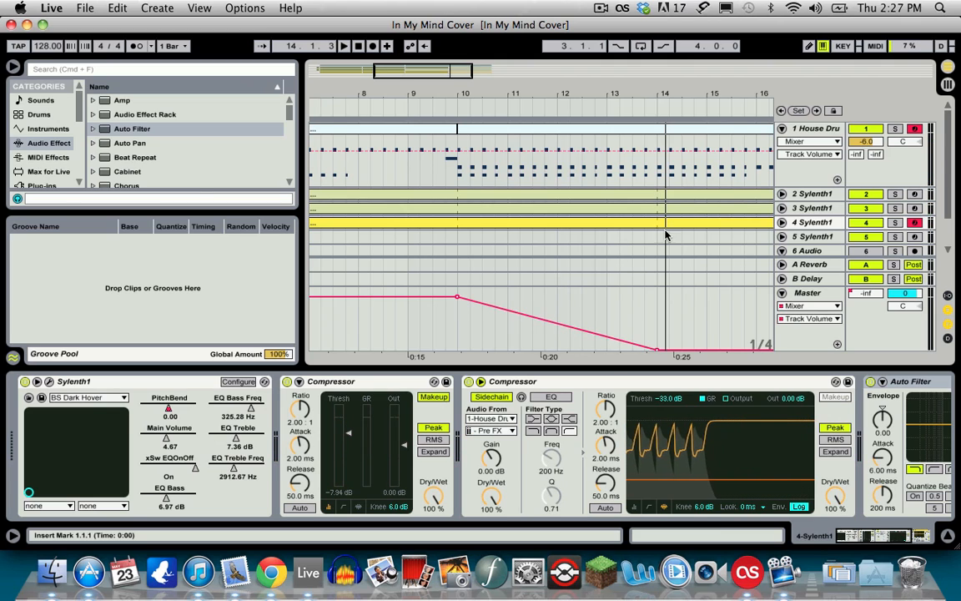
- Solo track 2 and audition it from bar 2 of the arrangement
{"action": "left_click", "coordinate": [896, 194]}
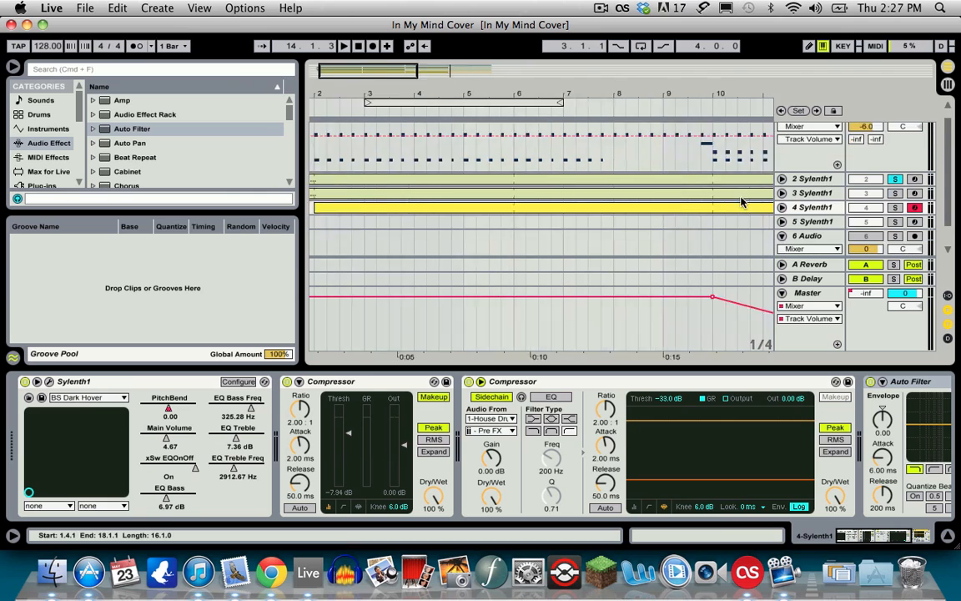
{"action": "left_click", "coordinate": [361, 129]}
{"action": "scroll", "coordinate": [457, 217], "scroll_direction": "up", "scroll_amount": 2}
{"action": "scroll", "coordinate": [457, 217], "scroll_direction": "right", "scroll_amount": 5}
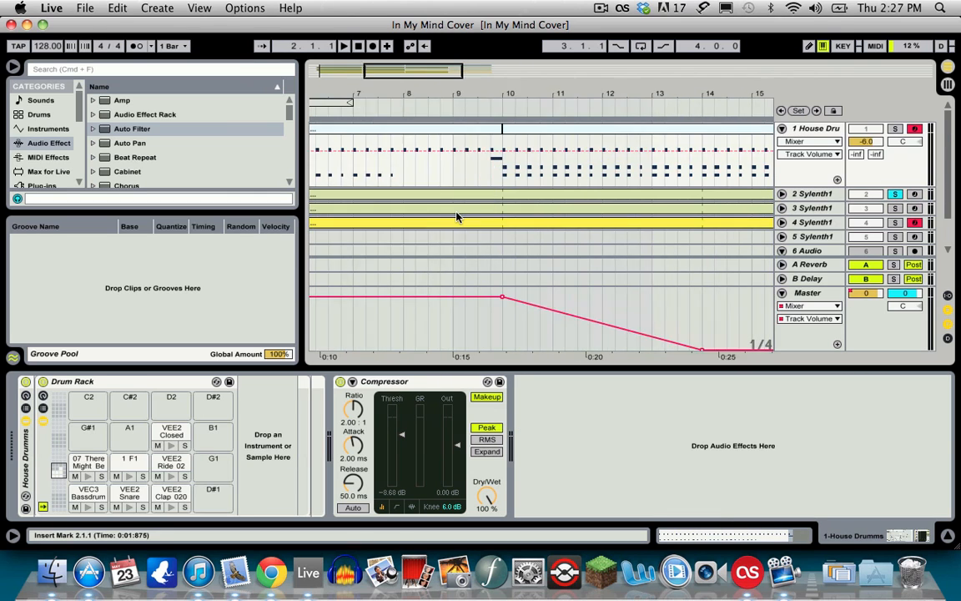
{"action": "scroll", "coordinate": [457, 216], "scroll_direction": "left", "scroll_amount": 5}
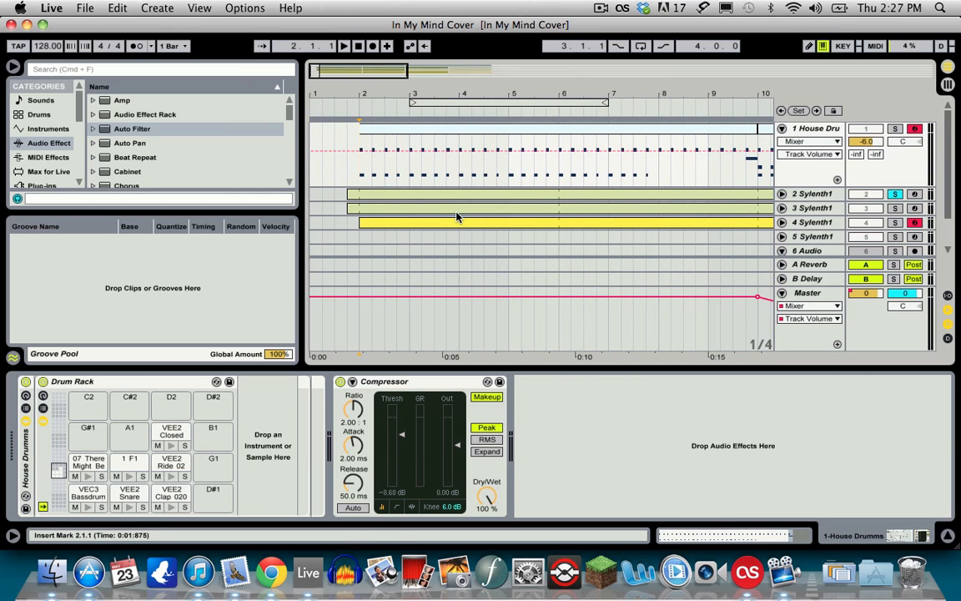
{"action": "key", "text": "space"}
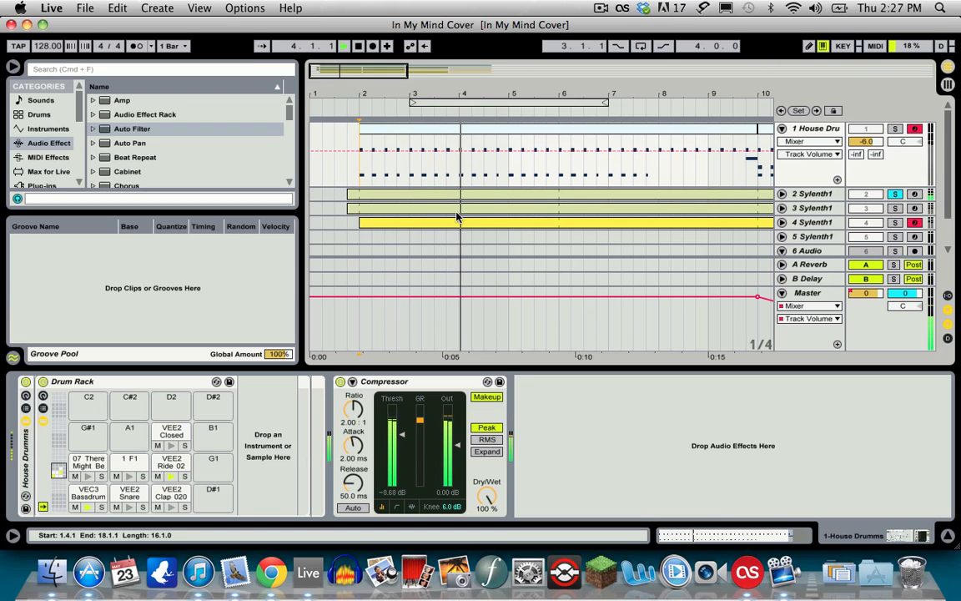
{"action": "key", "text": "space"}
- Open the Sylenth1 instrument on track 2 and initialize its preset
{"action": "left_click", "coordinate": [797, 195]}
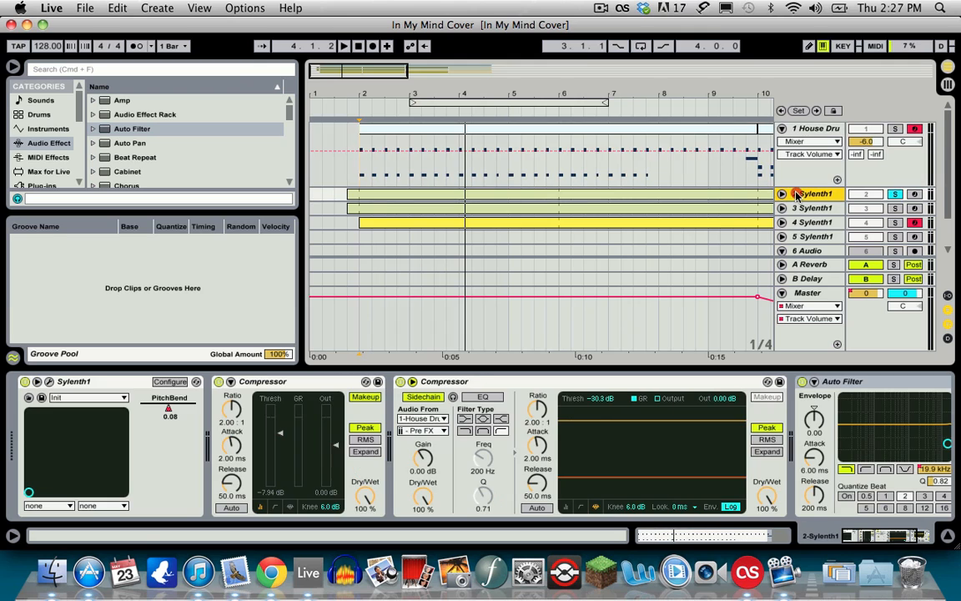
{"action": "left_click", "coordinate": [49, 381]}
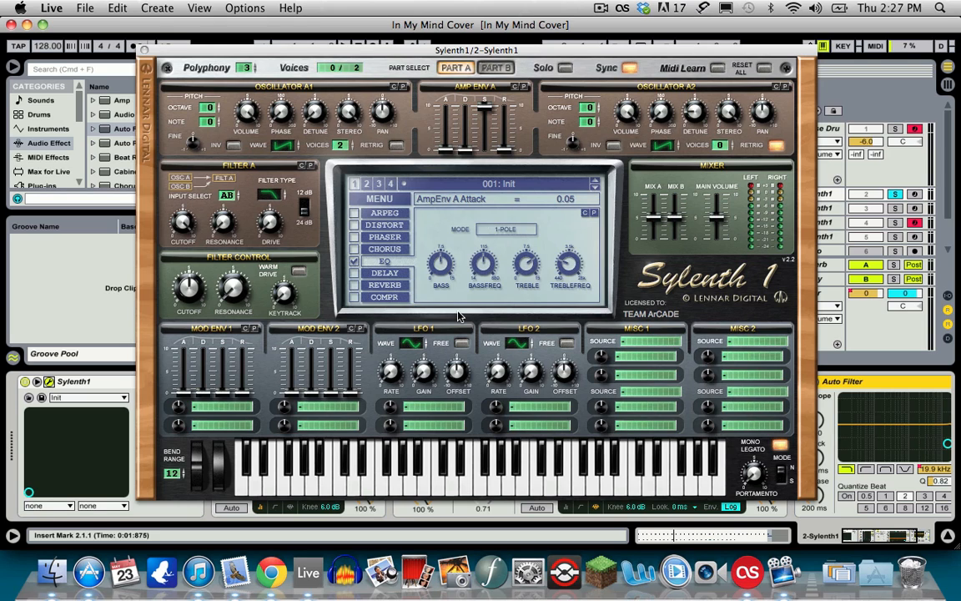
{"action": "left_click", "coordinate": [365, 201]}
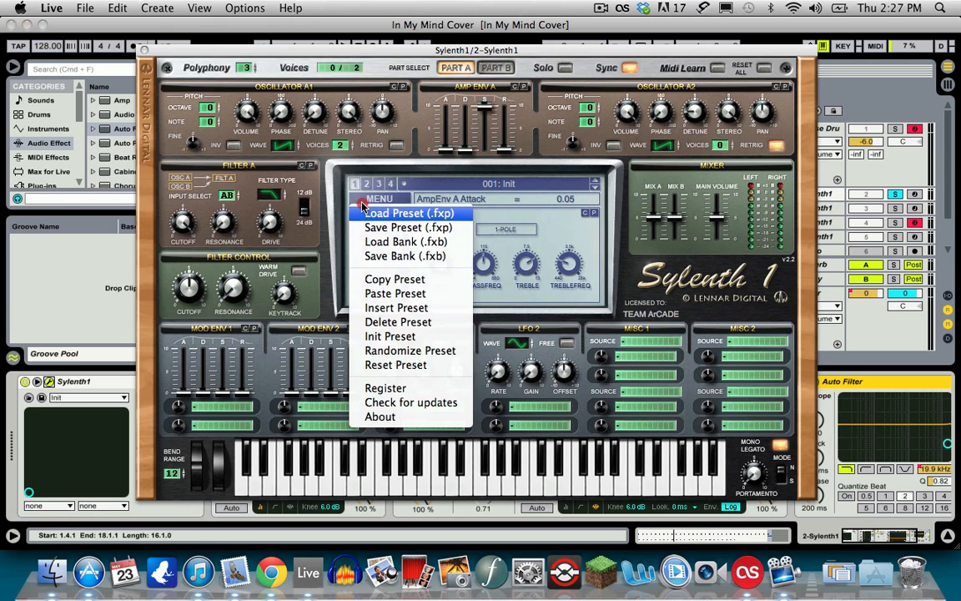
{"action": "left_click", "coordinate": [389, 336]}
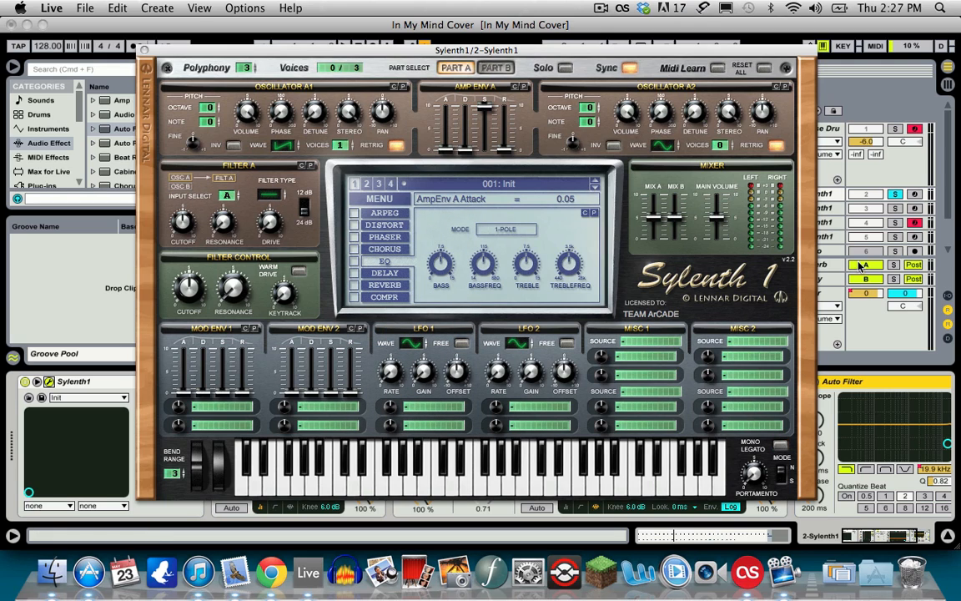
- Set Oscillator A1 of track 2's Sylenth1 to 2 voices
{"action": "left_click", "coordinate": [923, 145]}
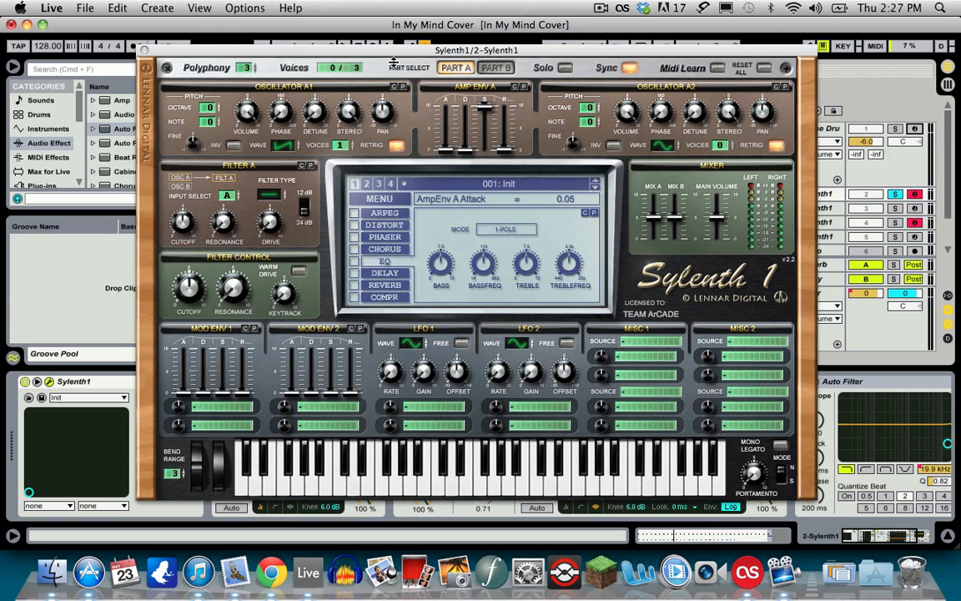
{"action": "left_click", "coordinate": [357, 141]}
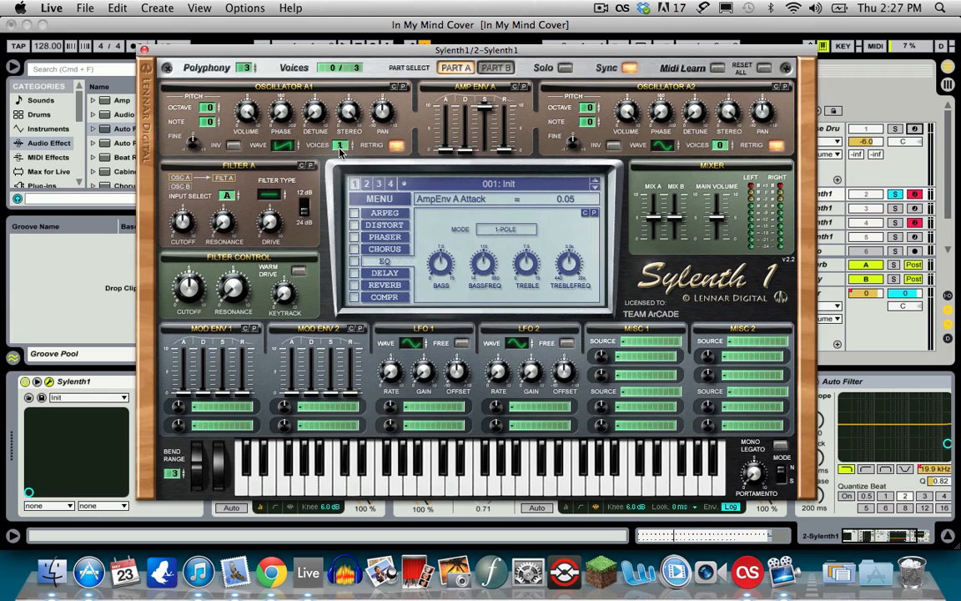
{"action": "left_click", "coordinate": [347, 141]}
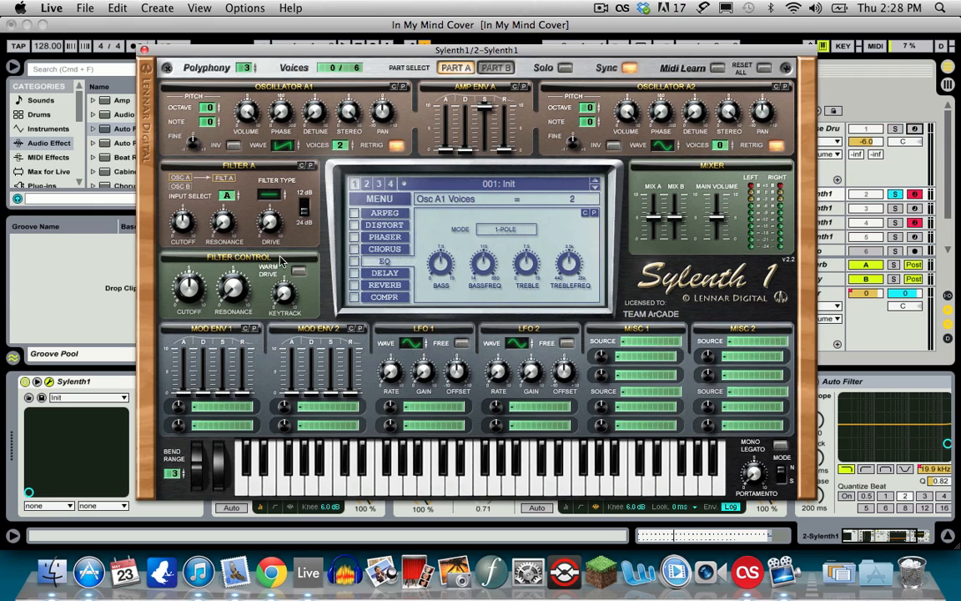
- Set Filter A's input to A+B and its type to Lowpass, adjust its cutoff, and close the synth window
{"action": "left_click", "coordinate": [229, 198]}
{"action": "left_click", "coordinate": [229, 197]}
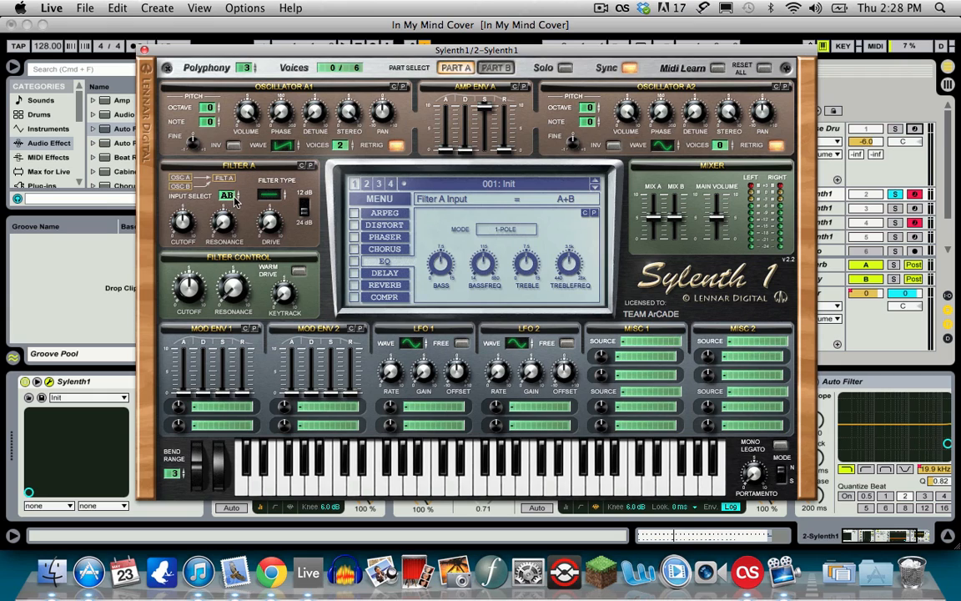
{"action": "left_click", "coordinate": [271, 196]}
{"action": "left_click", "coordinate": [275, 196]}
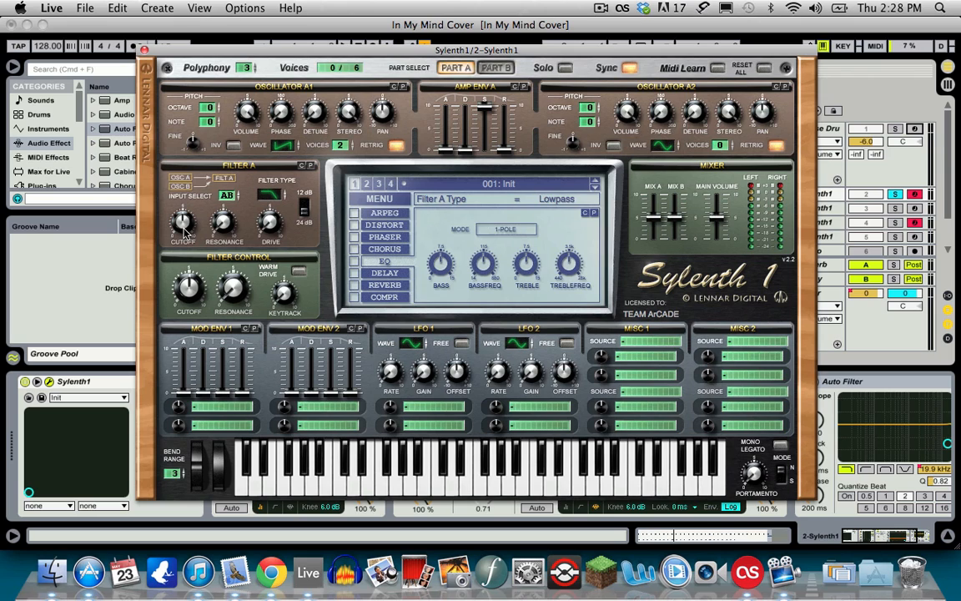
{"action": "left_click_drag", "start_coordinate": [184, 232], "coordinate": [176, 315]}
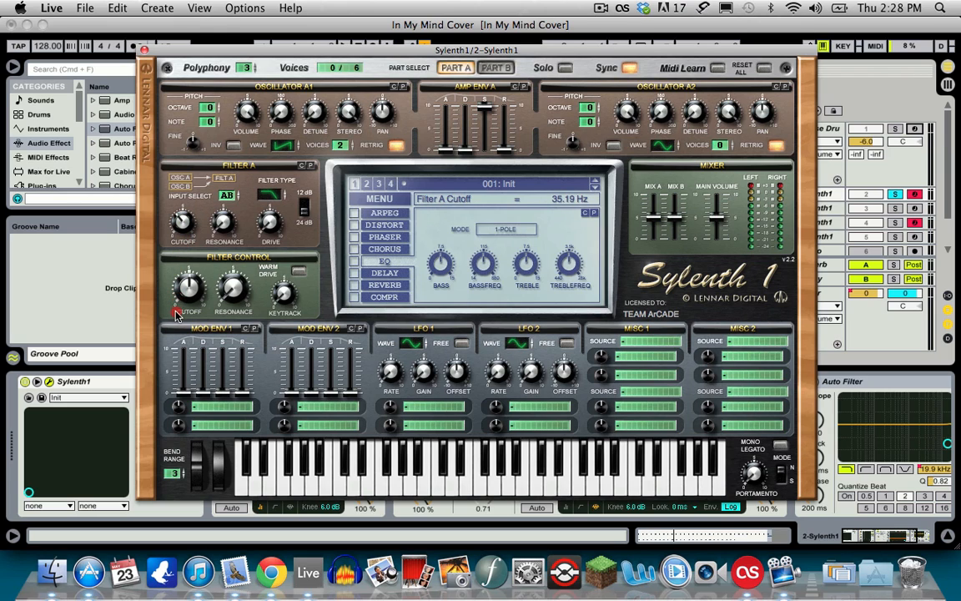
{"action": "left_click_drag", "start_coordinate": [184, 230], "coordinate": [222, 167]}
{"action": "left_click", "coordinate": [144, 52]}
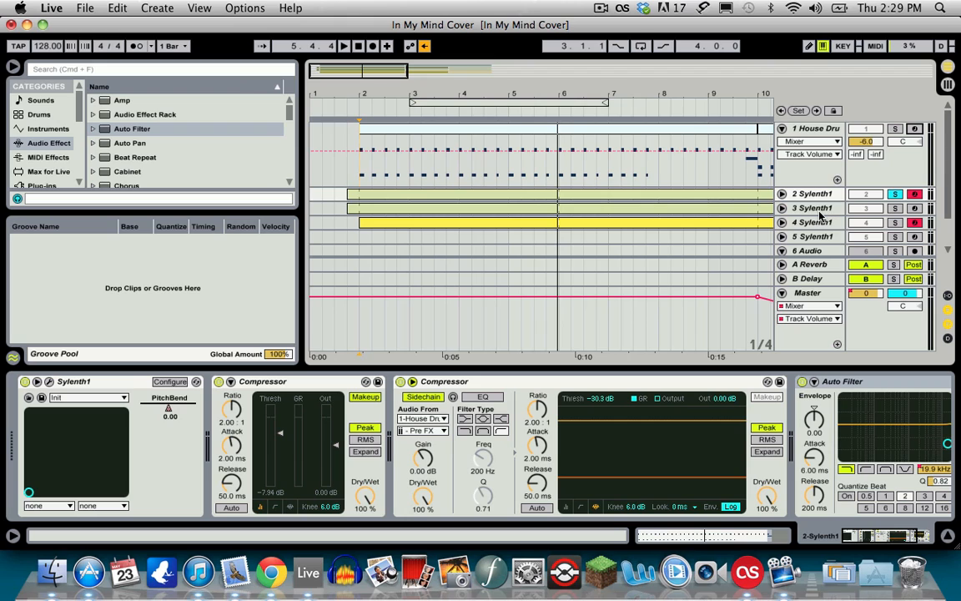
- Solo track 3, leave it as the only record-armed track, and audition it from bar 2
{"action": "left_click", "coordinate": [895, 208]}
{"action": "left_click", "coordinate": [914, 208]}
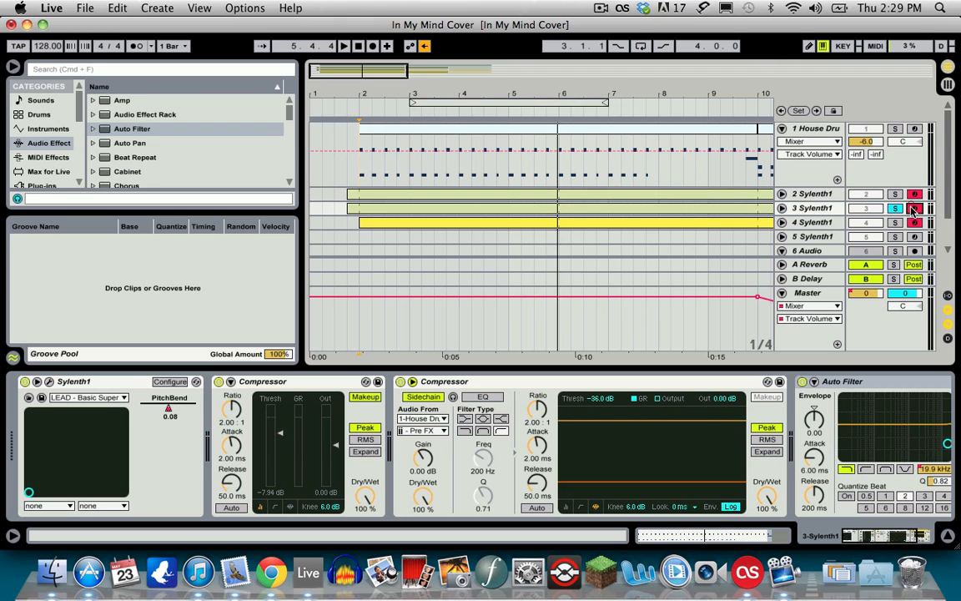
{"action": "left_click", "coordinate": [915, 224]}
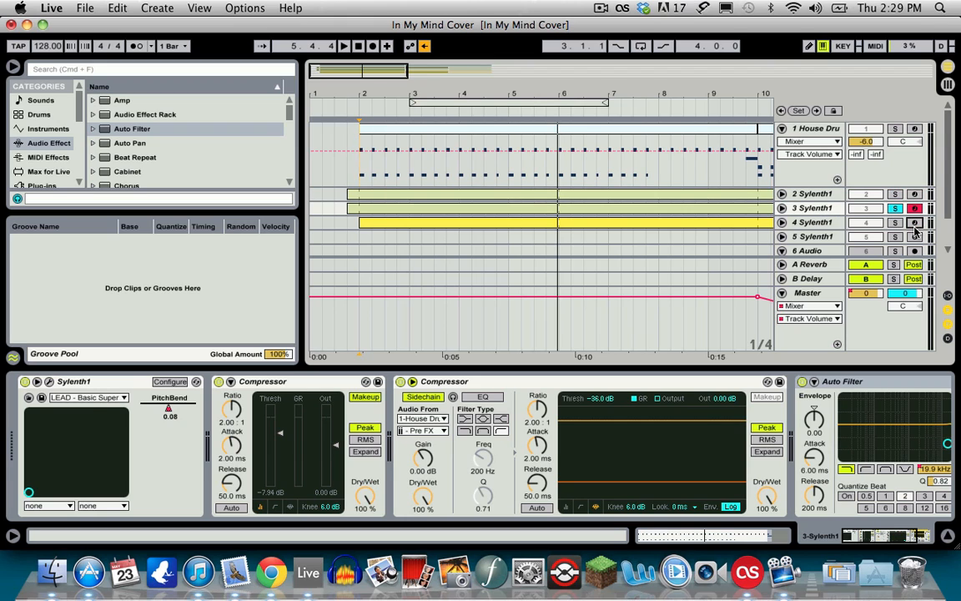
{"action": "key", "text": "space"}
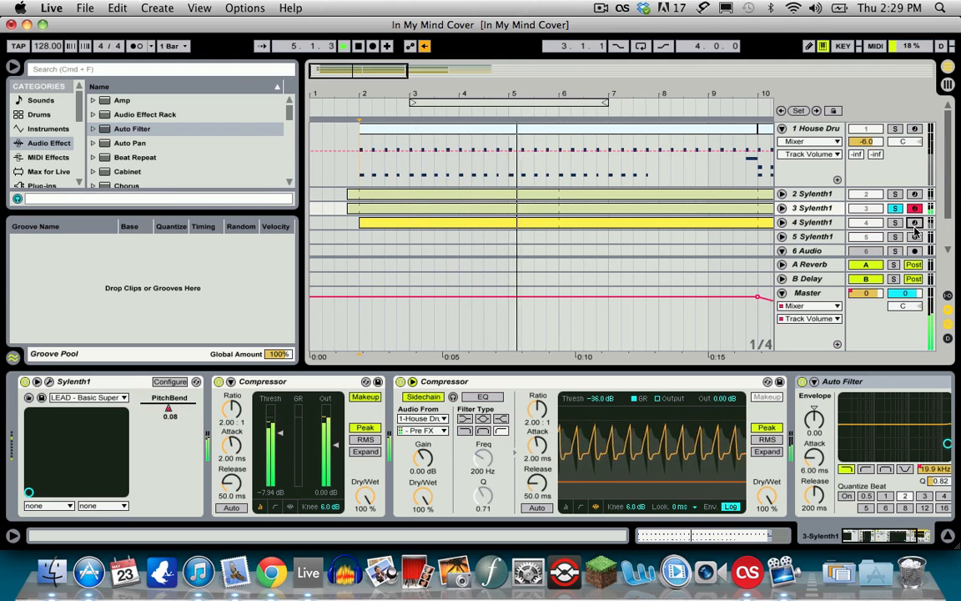
{"action": "key", "text": "space"}
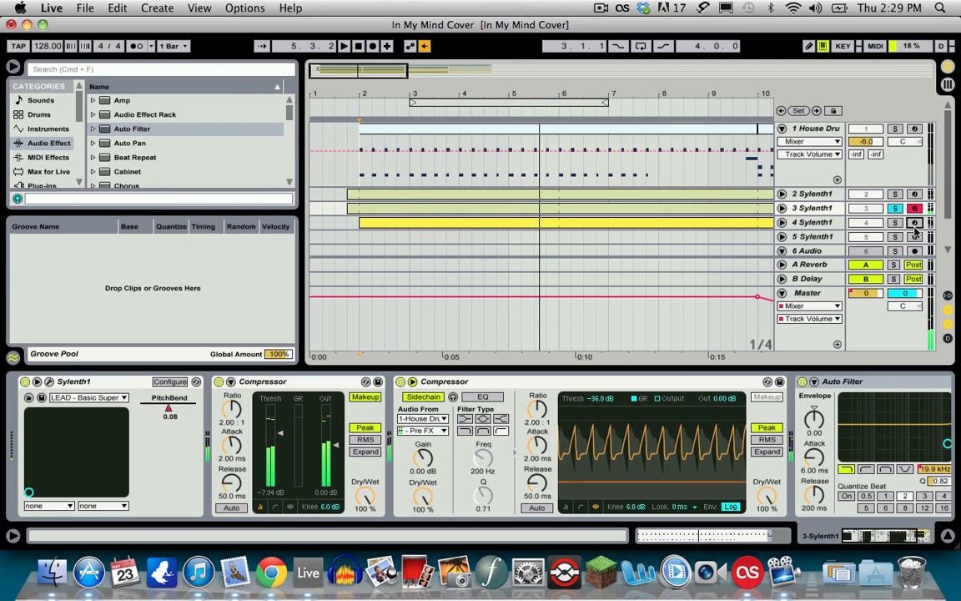
- Open the Sylenth1 instrument on track 3 and initialize its preset
{"action": "left_click", "coordinate": [809, 208]}
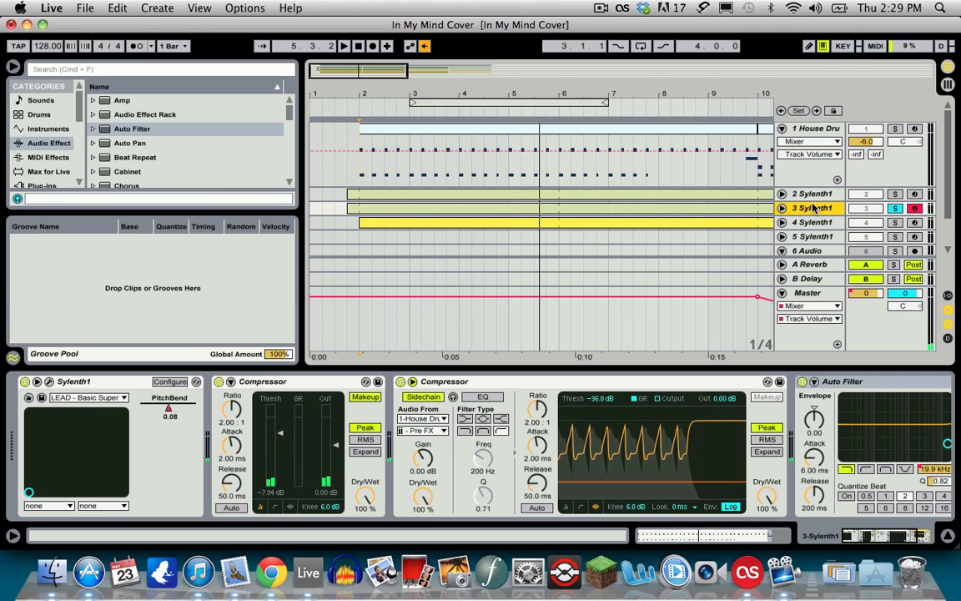
{"action": "left_click", "coordinate": [49, 381]}
{"action": "left_click", "coordinate": [404, 202]}
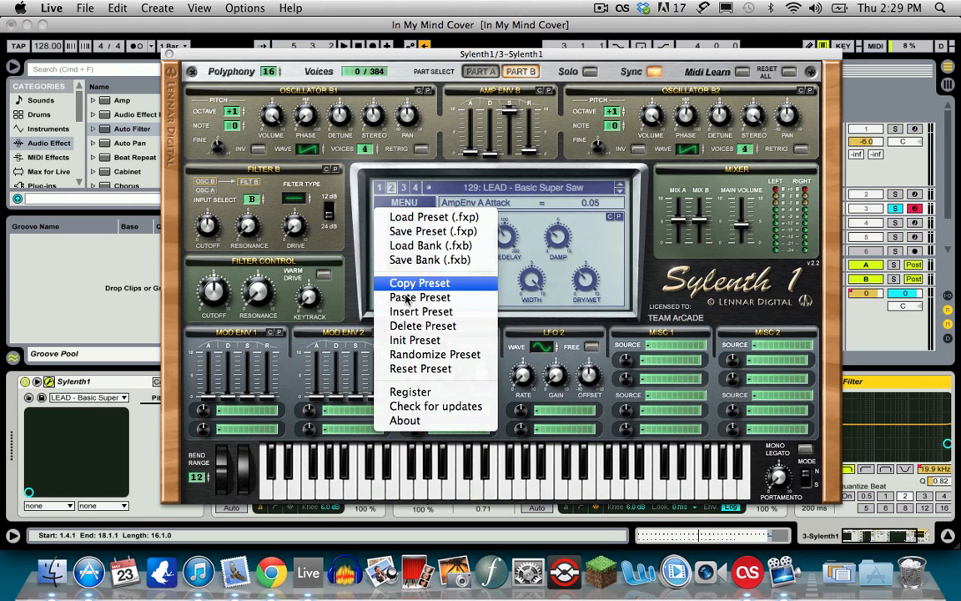
{"action": "left_click", "coordinate": [409, 340]}
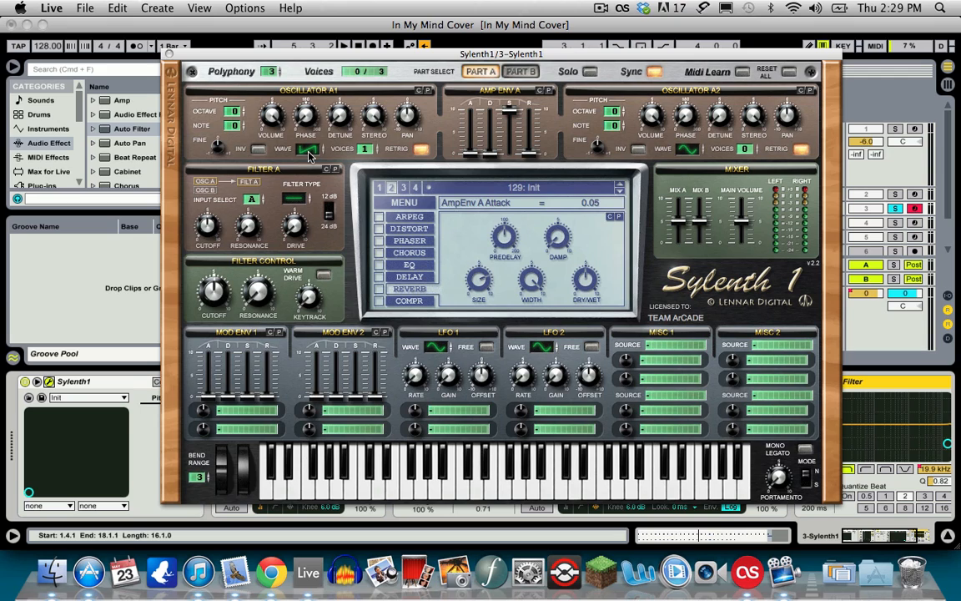
- Set Oscillator A1 to 8 voices, octave +1 and a detune of about 4.33
{"action": "left_click_drag", "start_coordinate": [372, 151], "coordinate": [410, 35]}
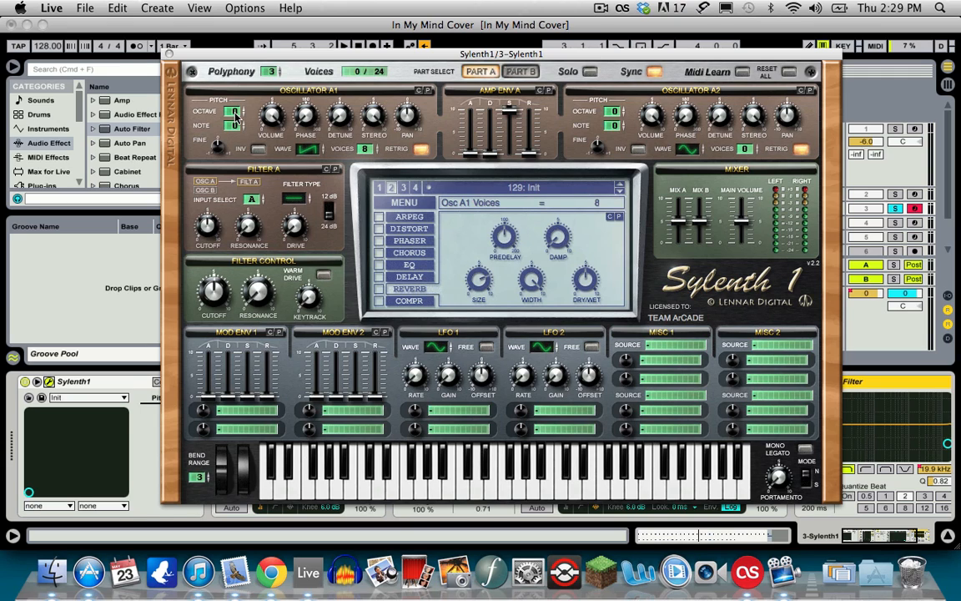
{"action": "left_click_drag", "start_coordinate": [234, 111], "coordinate": [241, 107]}
{"action": "left_click_drag", "start_coordinate": [343, 121], "coordinate": [367, 78]}
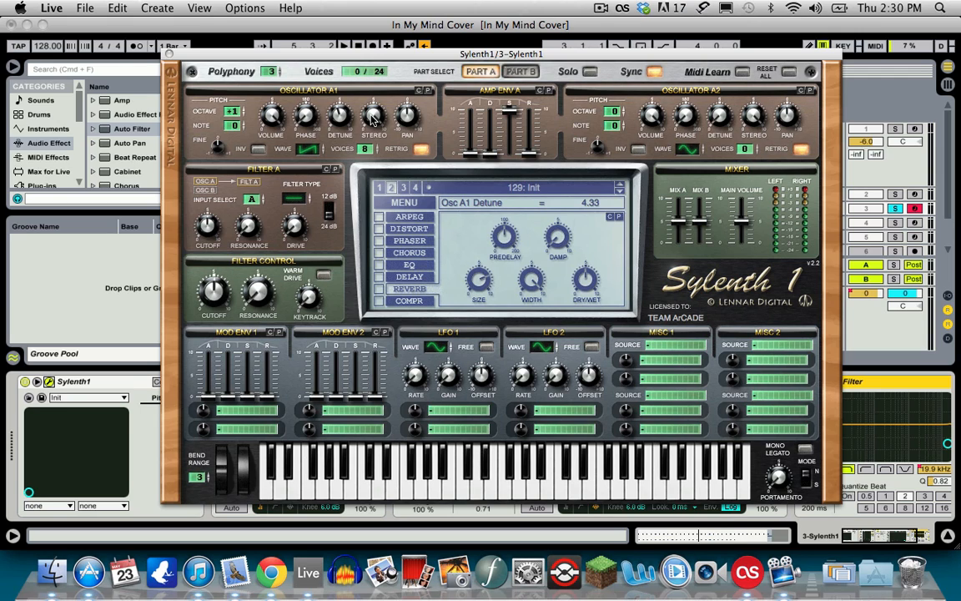
- Adjust Oscillator A1's stereo and pan amounts and turn its retrigger off
{"action": "left_click_drag", "start_coordinate": [373, 121], "coordinate": [372, 178]}
{"action": "left_click_drag", "start_coordinate": [411, 121], "coordinate": [414, 140]}
{"action": "left_click", "coordinate": [423, 148]}
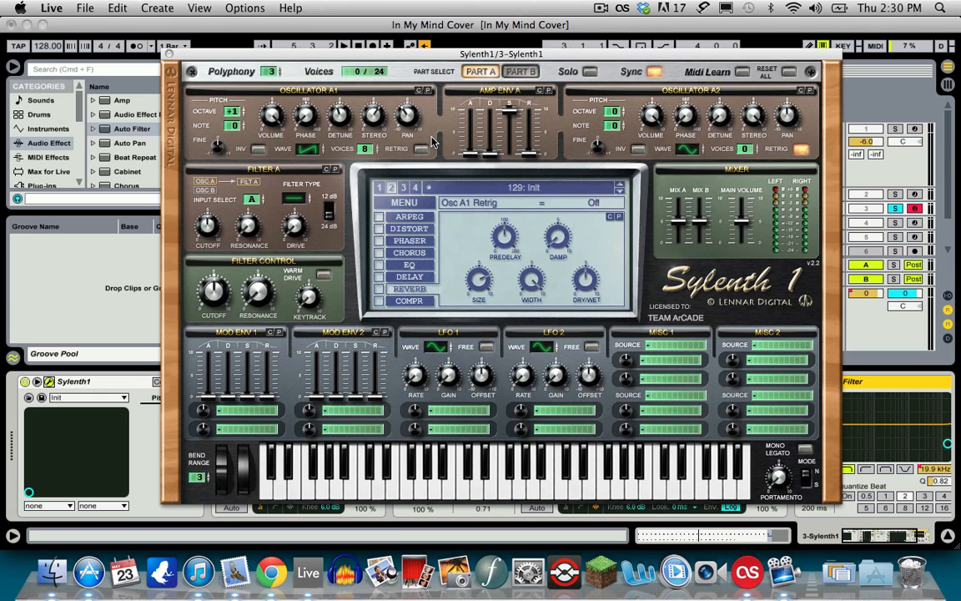
- Adjust Oscillator A1's fine tuning and set Amp Envelope A's release to about 1.02
{"action": "left_click", "coordinate": [219, 148]}
{"action": "left_click_drag", "start_coordinate": [219, 148], "coordinate": [217, 164]}
{"action": "left_click", "coordinate": [534, 152]}
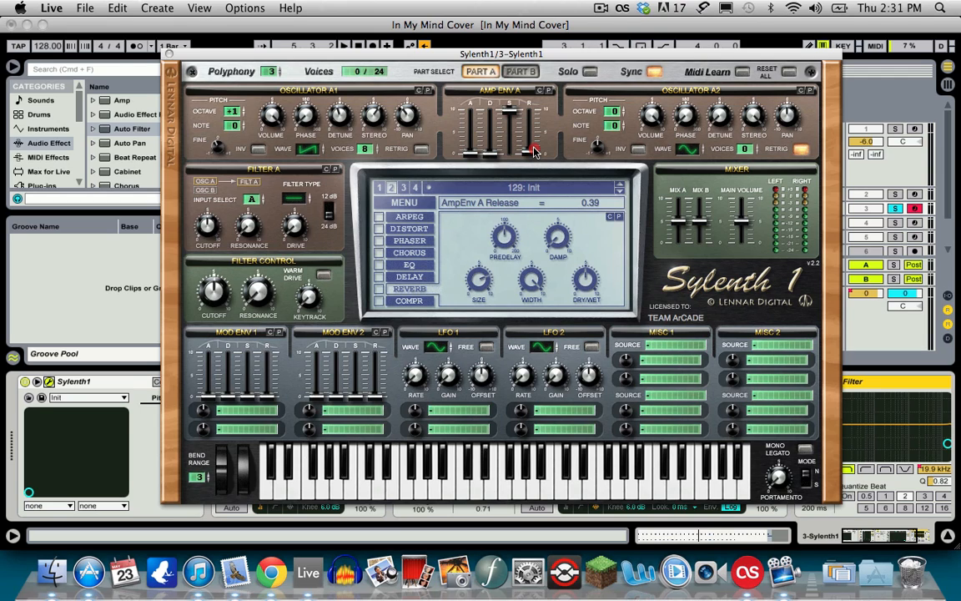
{"action": "left_click_drag", "start_coordinate": [534, 152], "coordinate": [537, 144]}
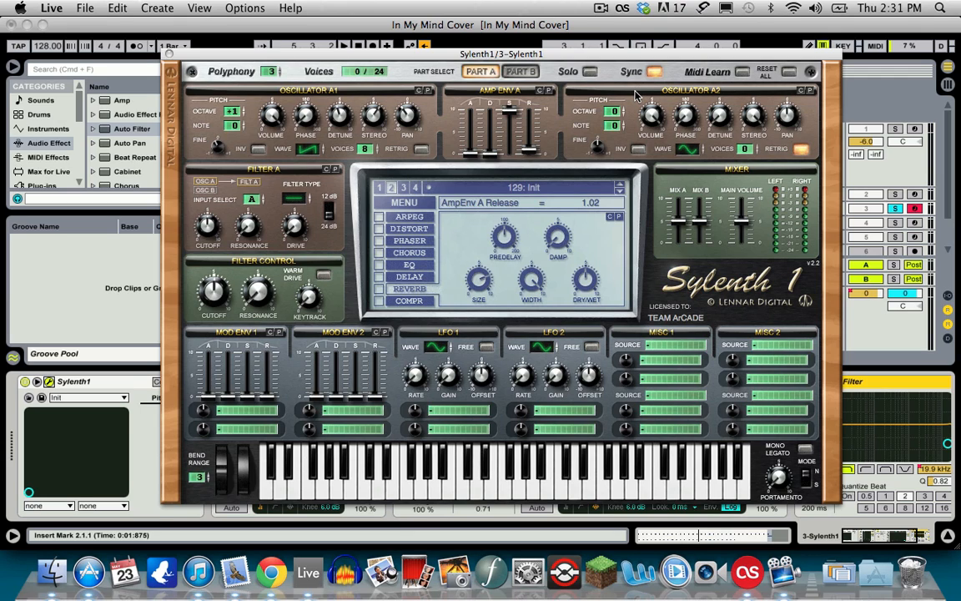
- Set Oscillator A2 to octave +1, 8 voices and a Saw wave, adjusting its fine tuning
{"action": "left_click_drag", "start_coordinate": [617, 112], "coordinate": [620, 101]}
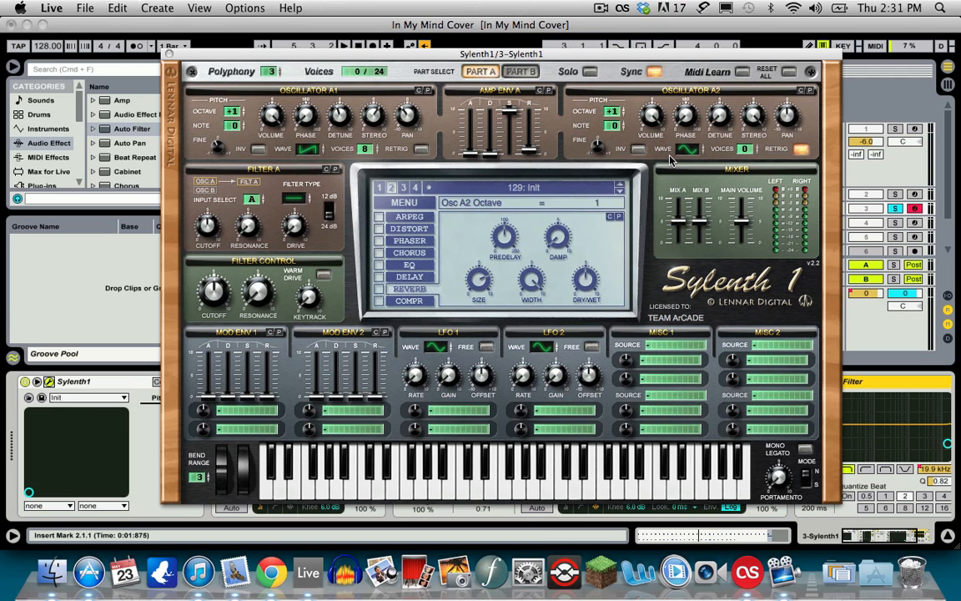
{"action": "left_click", "coordinate": [600, 149]}
{"action": "left_click_drag", "start_coordinate": [603, 150], "coordinate": [606, 131]}
{"action": "mouse_move", "coordinate": [750, 148]}
{"action": "left_mouse_down"}
{"action": "mouse_move", "coordinate": [752, 132]}
{"action": "mouse_move", "coordinate": [696, 77]}
{"action": "left_mouse_up"}
{"action": "left_click", "coordinate": [688, 151]}
{"action": "left_click_drag", "start_coordinate": [688, 151], "coordinate": [709, 150]}
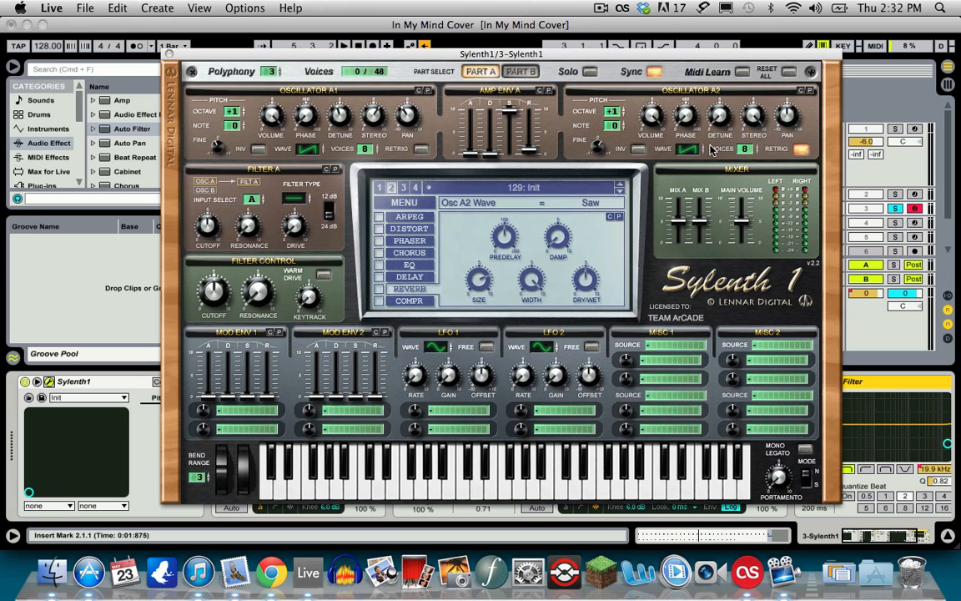
- Turn Oscillator A2's retrigger off, adjust its detune, and set its pan to about 2.86
{"action": "left_click", "coordinate": [800, 150]}
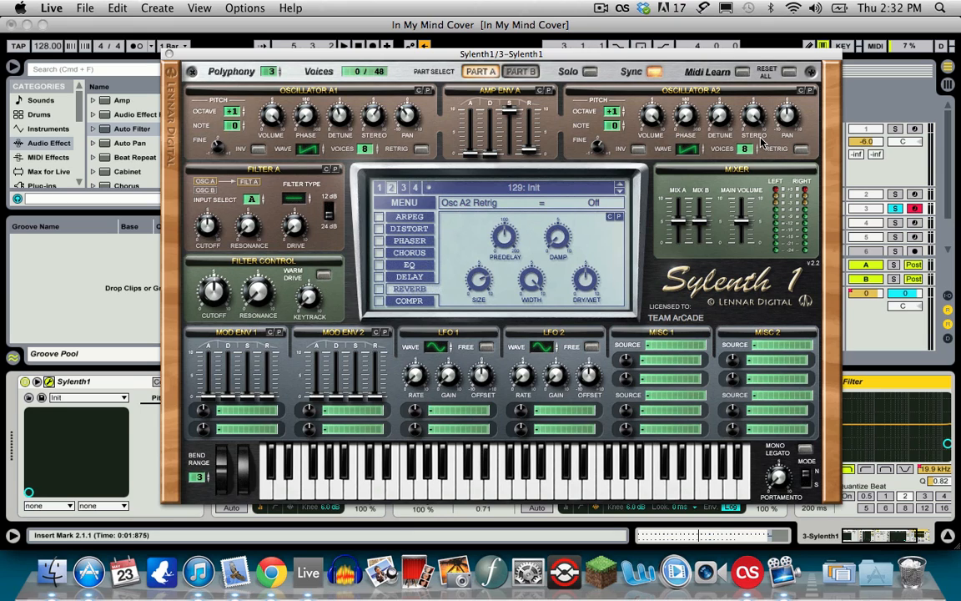
{"action": "mouse_move", "coordinate": [722, 123]}
{"action": "left_mouse_down"}
{"action": "mouse_move", "coordinate": [740, 83]}
{"action": "mouse_move", "coordinate": [726, 110]}
{"action": "left_mouse_up"}
{"action": "left_click_drag", "start_coordinate": [726, 111], "coordinate": [727, 113]}
{"action": "left_click", "coordinate": [797, 121]}
{"action": "left_click_drag", "start_coordinate": [797, 121], "coordinate": [807, 114]}
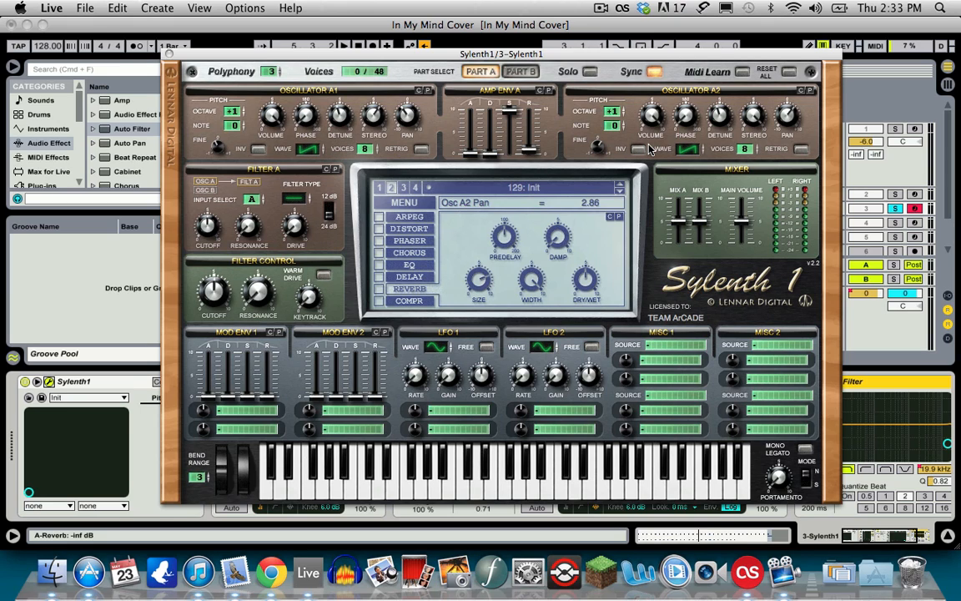
- Switch the synth to Part B, set Oscillator B1 to octave +1 and 4 voices, and adjust its fine tuning
{"action": "left_click", "coordinate": [521, 72]}
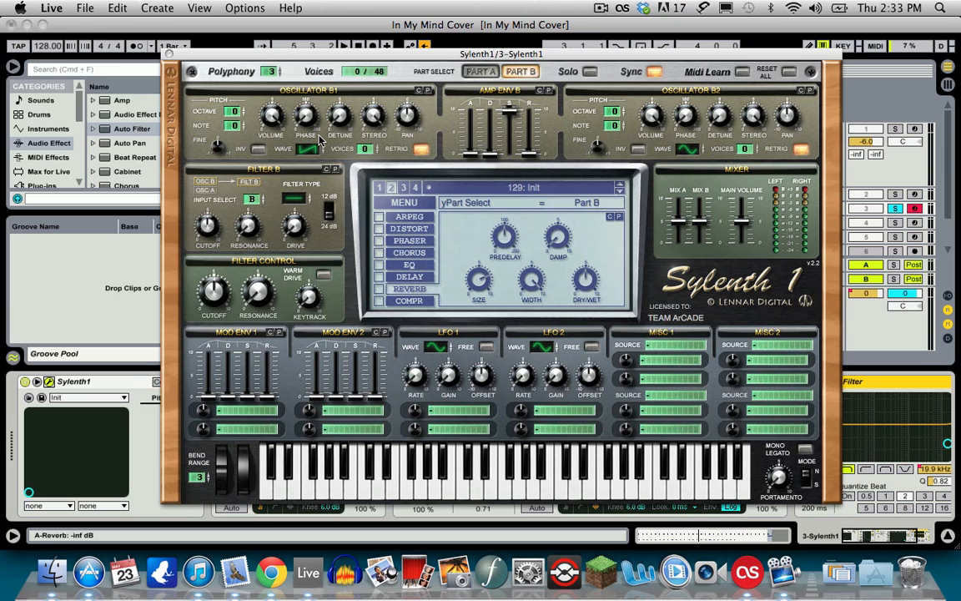
{"action": "left_click_drag", "start_coordinate": [242, 111], "coordinate": [242, 105]}
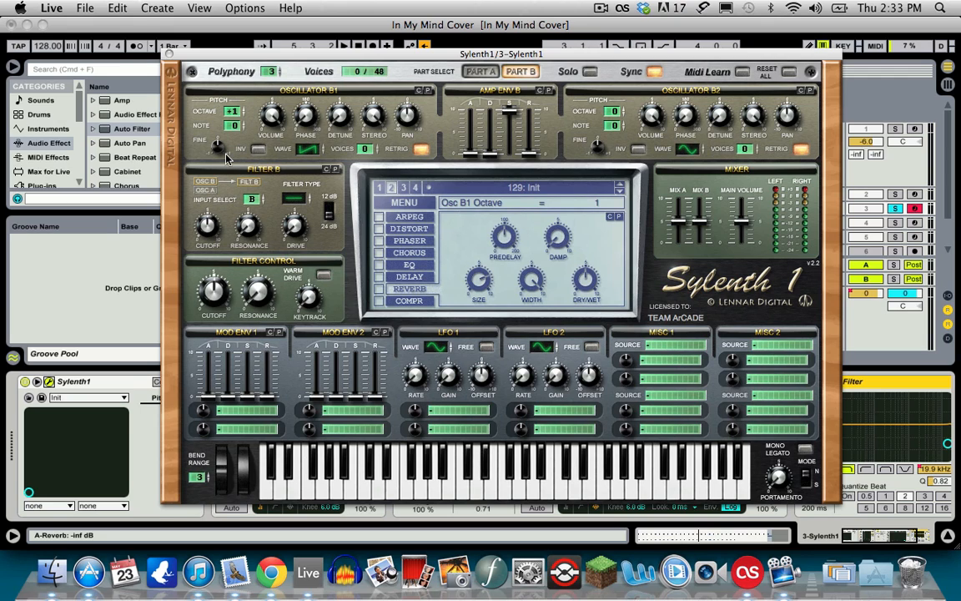
{"action": "left_click_drag", "start_coordinate": [227, 158], "coordinate": [218, 154]}
{"action": "left_click_drag", "start_coordinate": [367, 150], "coordinate": [394, 123]}
{"action": "left_click_drag", "start_coordinate": [395, 123], "coordinate": [396, 127]}
- Turn Oscillator B1's retrigger off, adjust its stereo amount, and set its detune to about 4.95
{"action": "left_click", "coordinate": [421, 150]}
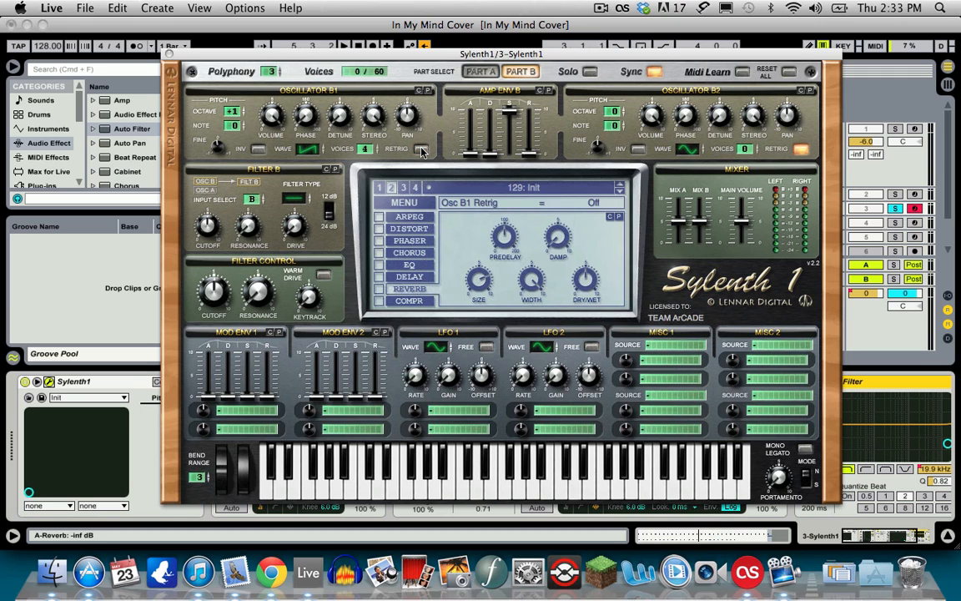
{"action": "left_click", "coordinate": [372, 120]}
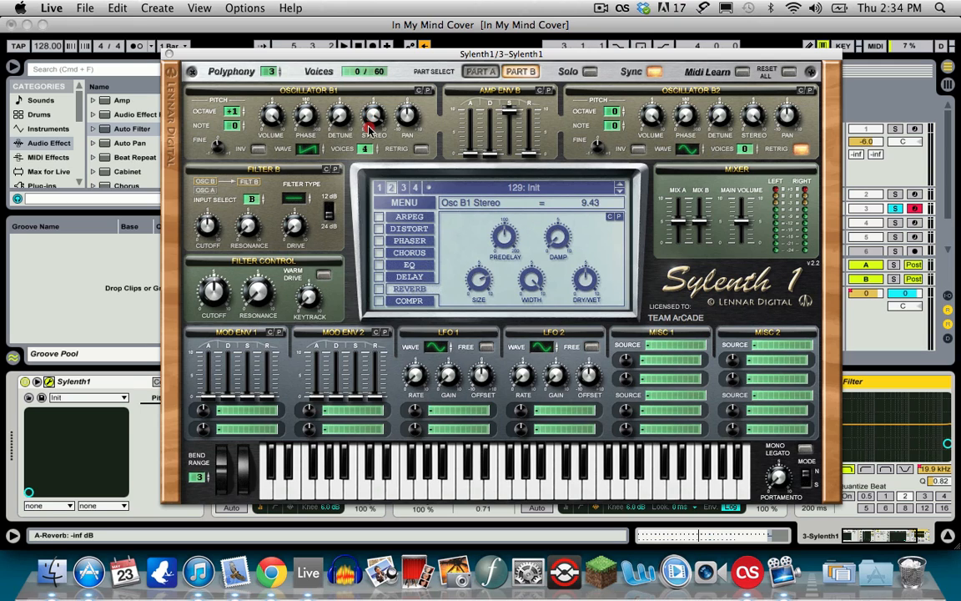
{"action": "left_click_drag", "start_coordinate": [361, 195], "coordinate": [361, 186]}
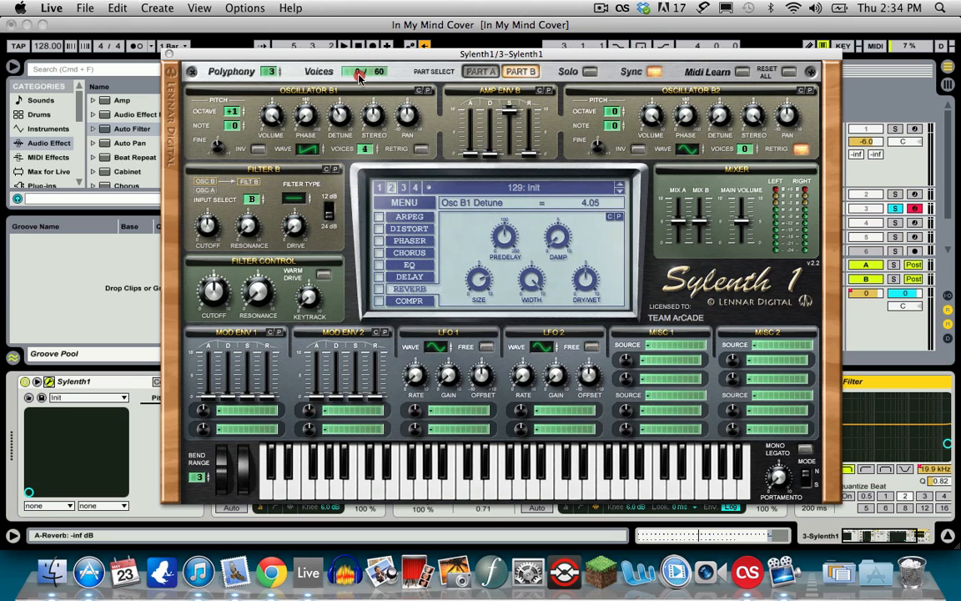
{"action": "left_click_drag", "start_coordinate": [359, 74], "coordinate": [364, 69]}
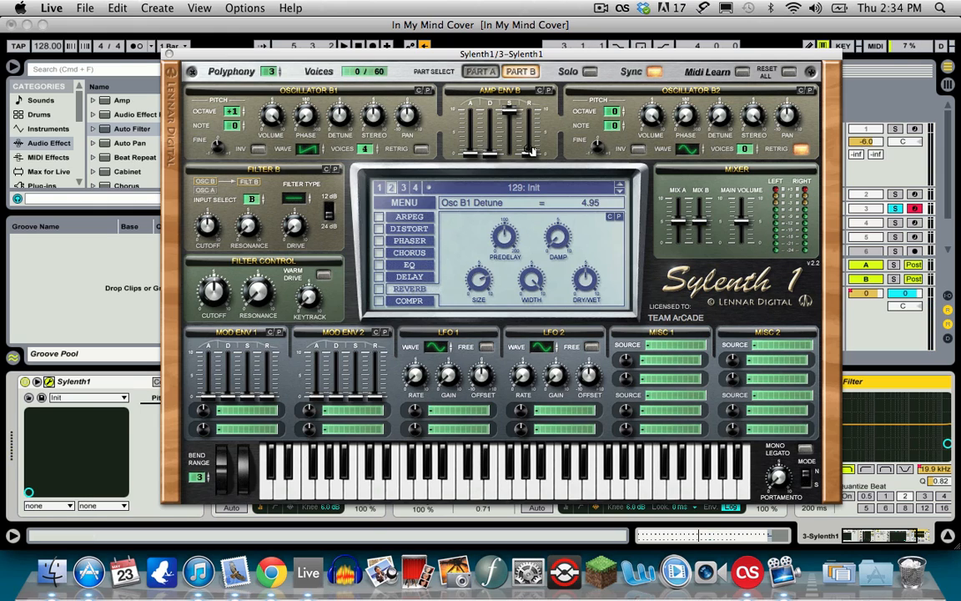
- Set Amp Envelope B's attack to about 0.45 and its release to about 0.85
{"action": "left_click_drag", "start_coordinate": [507, 115], "coordinate": [508, 109]}
{"action": "left_click_drag", "start_coordinate": [470, 153], "coordinate": [472, 149]}
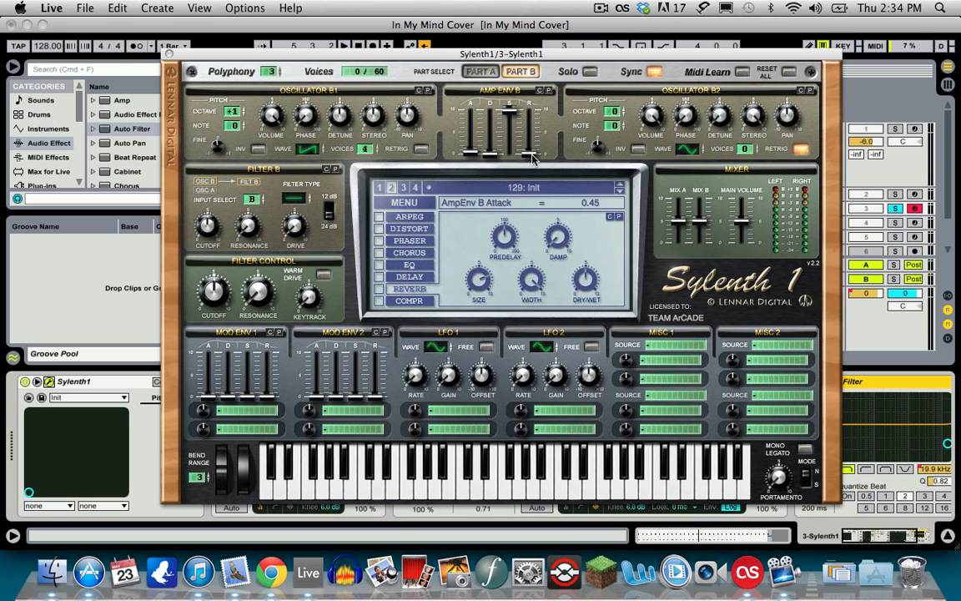
{"action": "left_click_drag", "start_coordinate": [534, 158], "coordinate": [536, 151]}
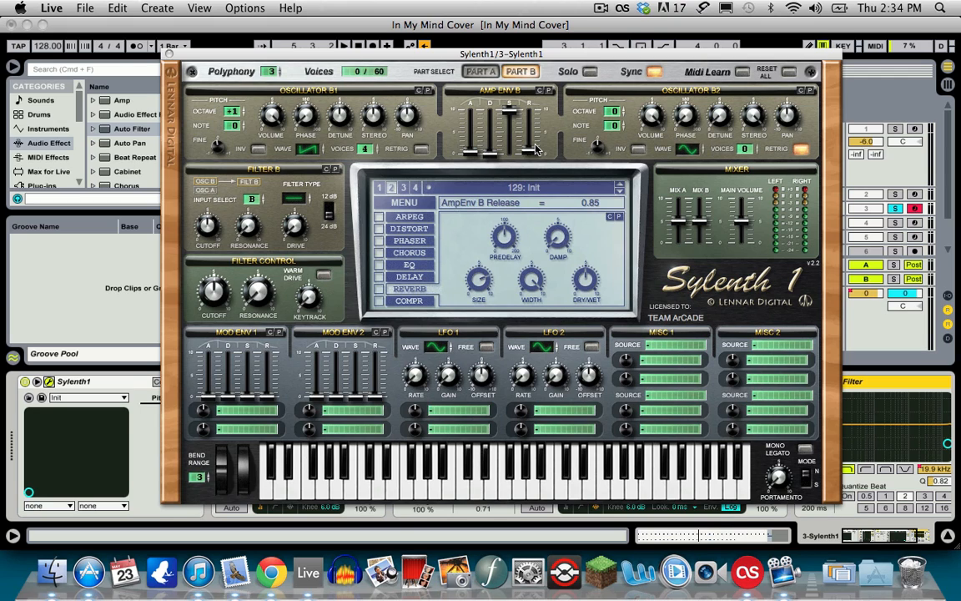
{"action": "mouse_move", "coordinate": [531, 149]}
{"action": "left_mouse_down"}
{"action": "mouse_move", "coordinate": [549, 102]}
{"action": "mouse_move", "coordinate": [542, 150]}
{"action": "left_mouse_up"}
- Set Oscillator B2 to octave +1, a Saw wave and 4 voices, adjusting its fine tuning
{"action": "left_click_drag", "start_coordinate": [617, 111], "coordinate": [623, 105]}
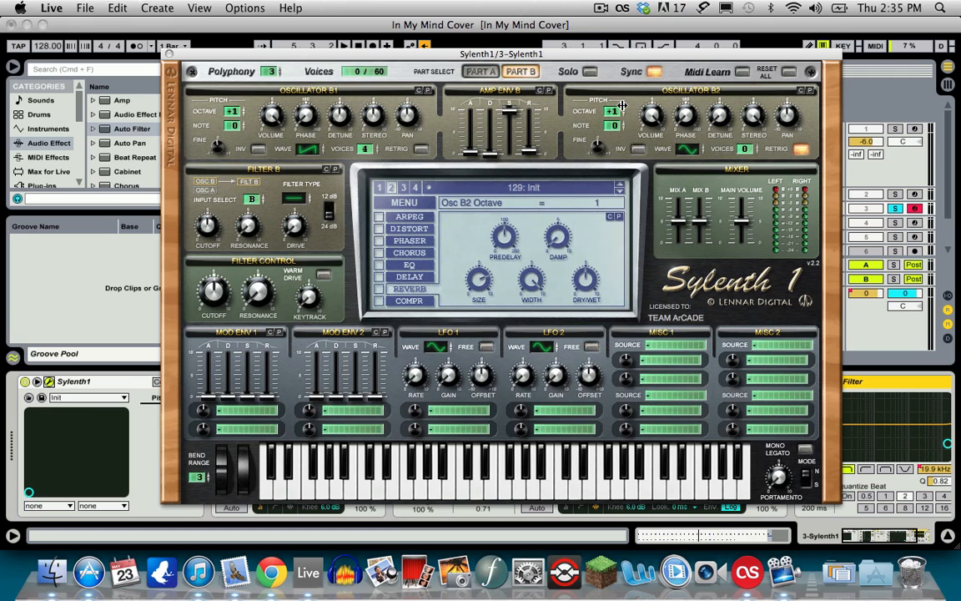
{"action": "left_click_drag", "start_coordinate": [689, 148], "coordinate": [697, 140]}
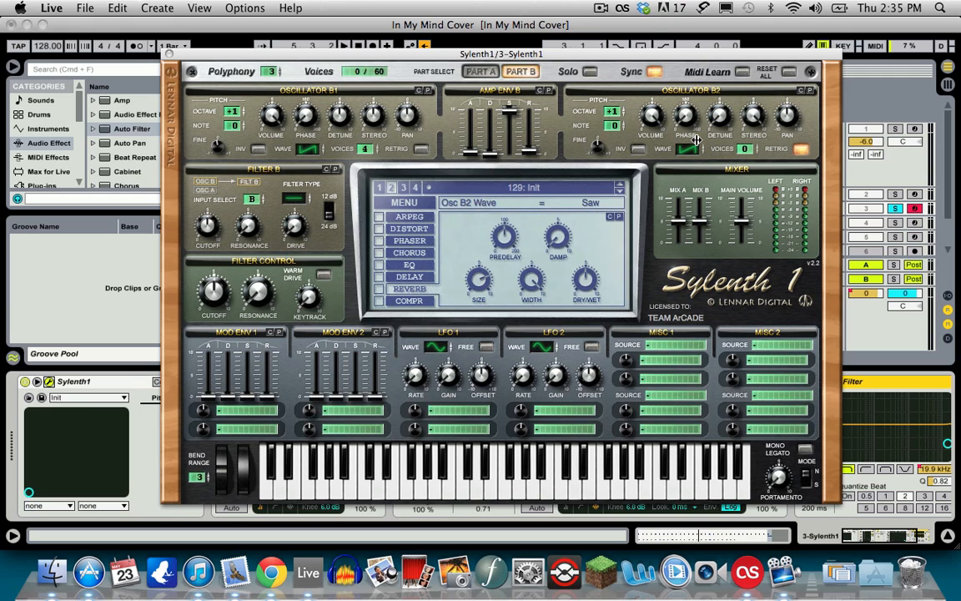
{"action": "left_click_drag", "start_coordinate": [602, 147], "coordinate": [602, 144]}
{"action": "left_click_drag", "start_coordinate": [745, 149], "coordinate": [689, 110]}
- Turn Oscillator B2's retrigger off and set its phase to about 190 degrees and its detune to about 5.05
{"action": "left_click", "coordinate": [802, 151]}
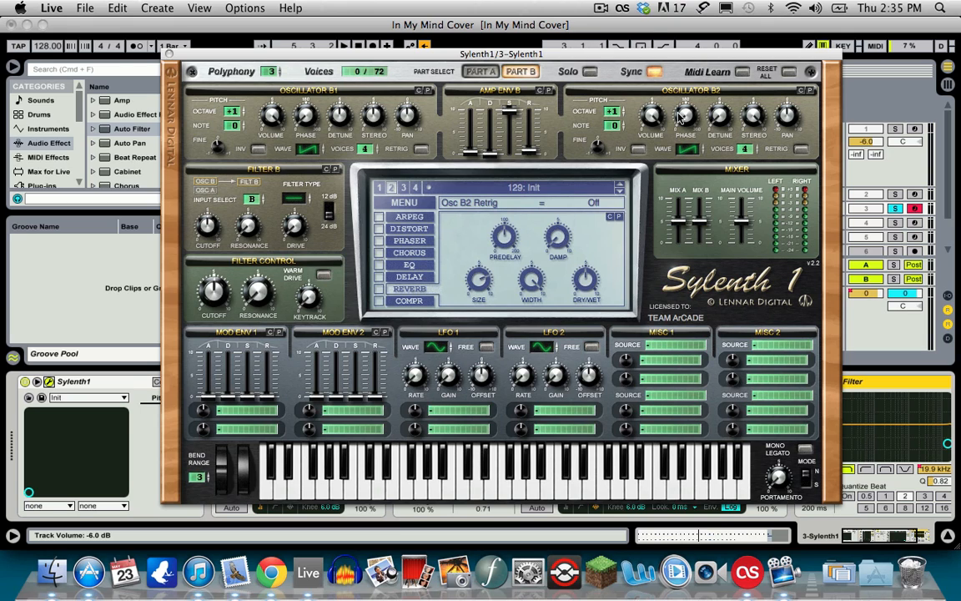
{"action": "left_click_drag", "start_coordinate": [680, 117], "coordinate": [724, 73]}
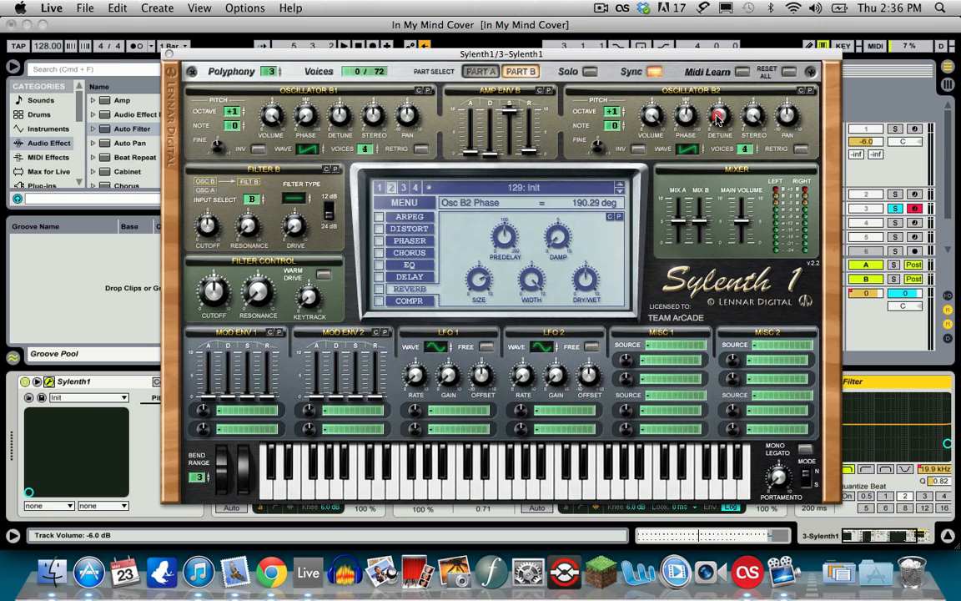
{"action": "left_click_drag", "start_coordinate": [718, 114], "coordinate": [745, 69]}
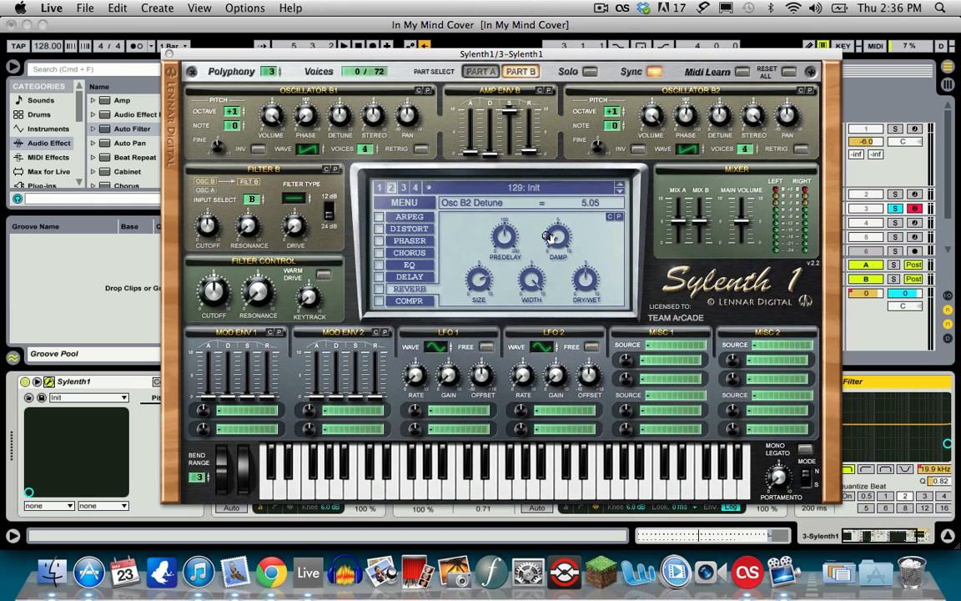
- Enable the EQ with bass frequency 880 Hz, treble about 11.64 dB and treble frequency about 558 Hz, and audition a few notes
{"action": "left_click", "coordinate": [405, 264]}
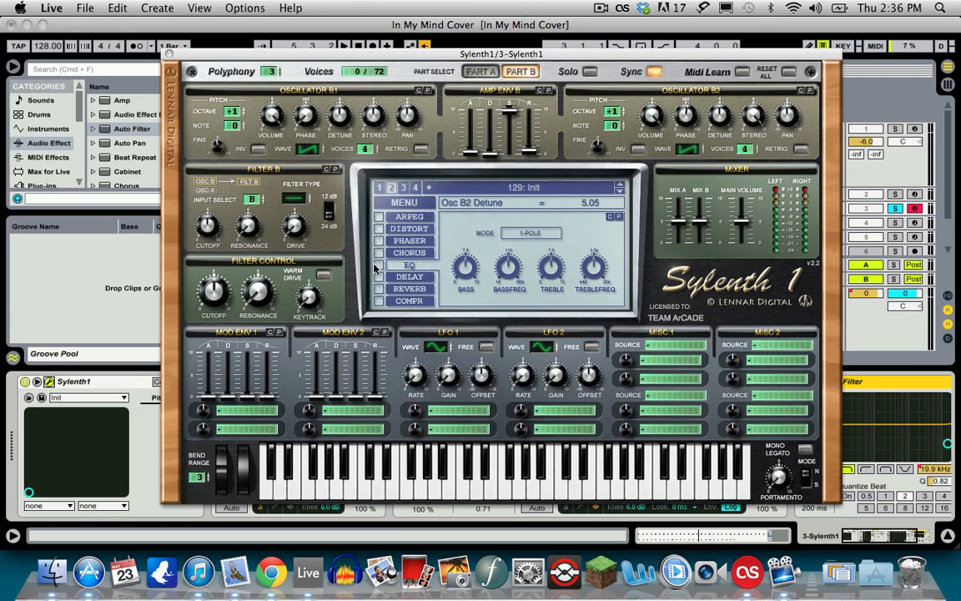
{"action": "left_click", "coordinate": [378, 265]}
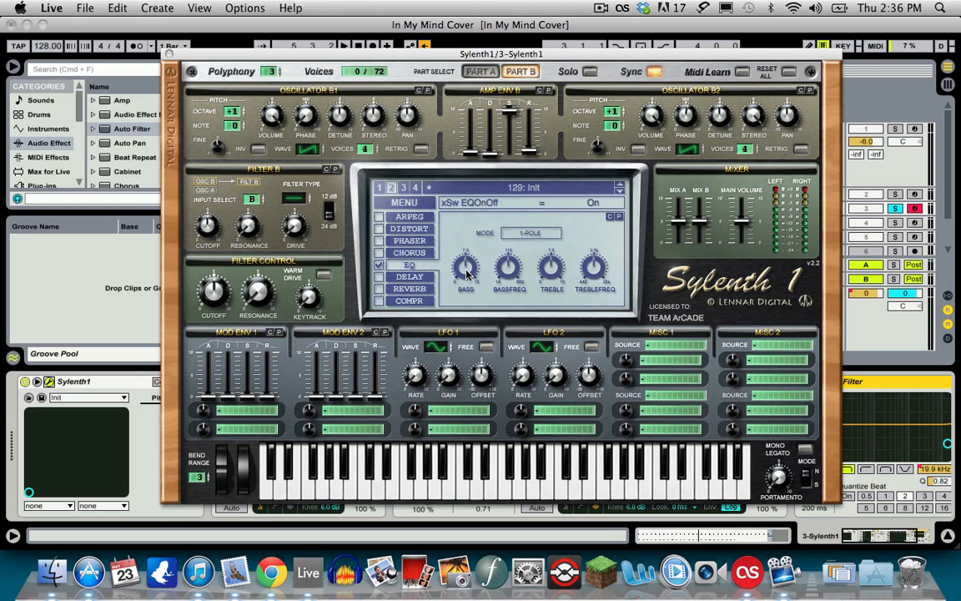
{"action": "left_click_drag", "start_coordinate": [506, 272], "coordinate": [535, 188]}
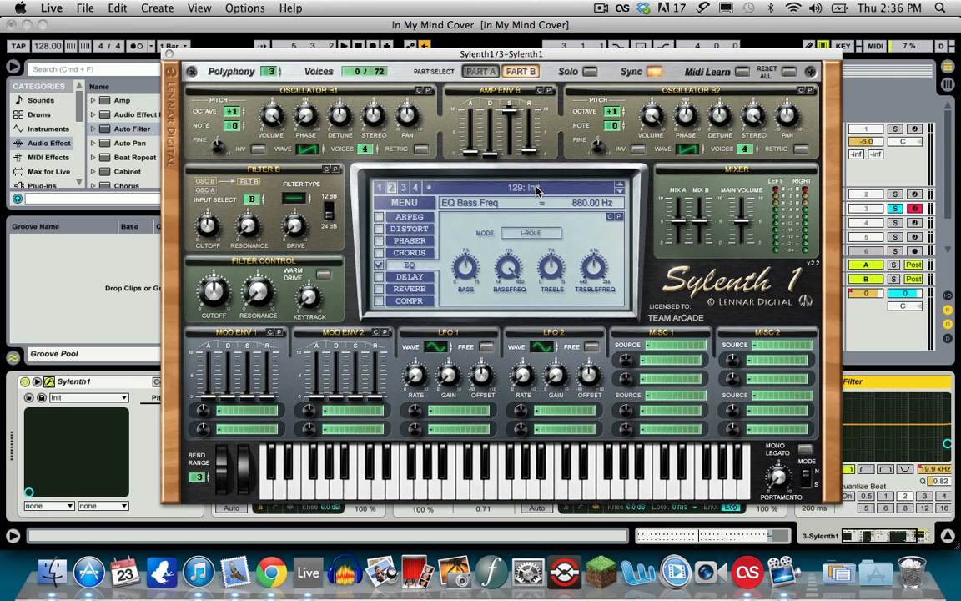
{"action": "left_click_drag", "start_coordinate": [551, 266], "coordinate": [565, 243]}
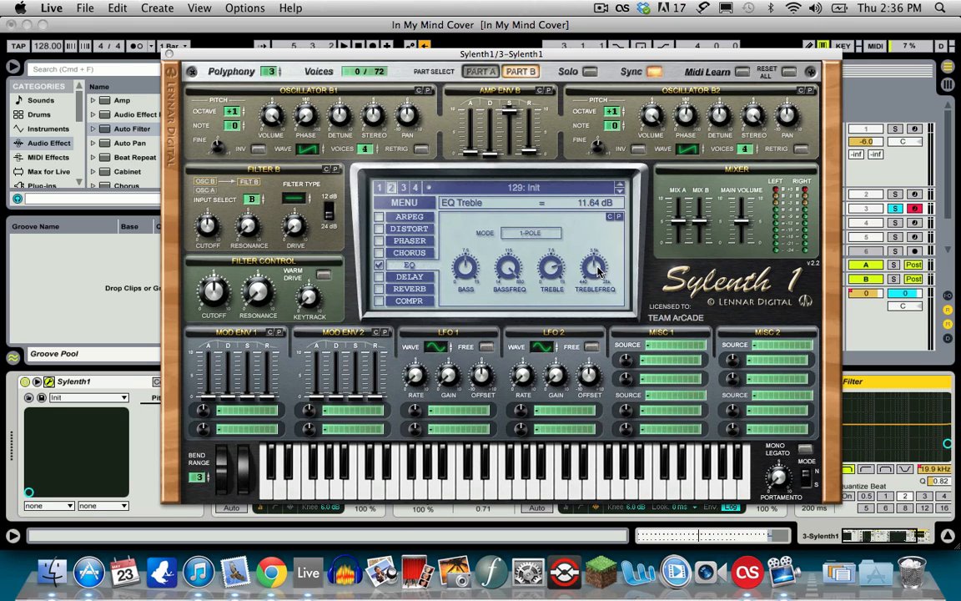
{"action": "mouse_move", "coordinate": [597, 268]}
{"action": "left_mouse_down"}
{"action": "mouse_move", "coordinate": [597, 354]}
{"action": "mouse_move", "coordinate": [594, 269]}
{"action": "left_mouse_up"}
{"action": "key", "text": "a"}
{"action": "key", "text": "a"}
{"action": "key", "text": "s"}
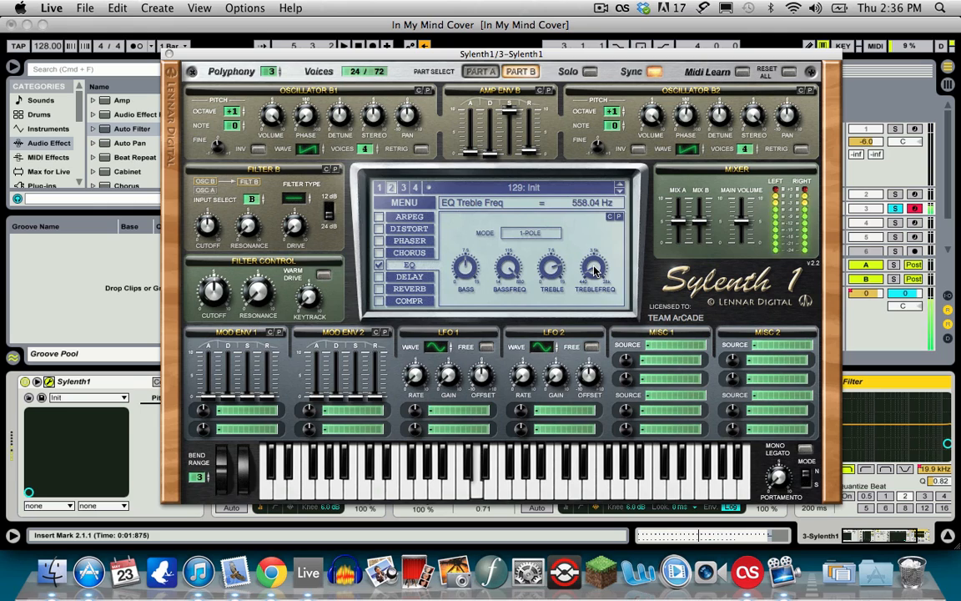
{"action": "key", "text": "d"}
{"action": "key", "text": "h"}
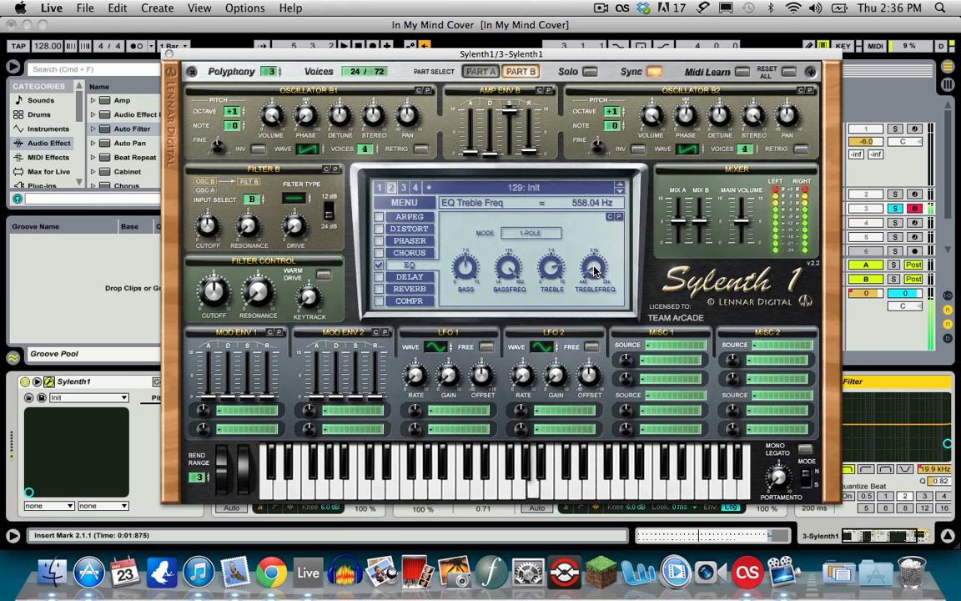
- Enable the reverb and set its size to about 7.02 and its predelay to about 78 ms
{"action": "left_click", "coordinate": [407, 290]}
{"action": "left_click", "coordinate": [379, 289]}
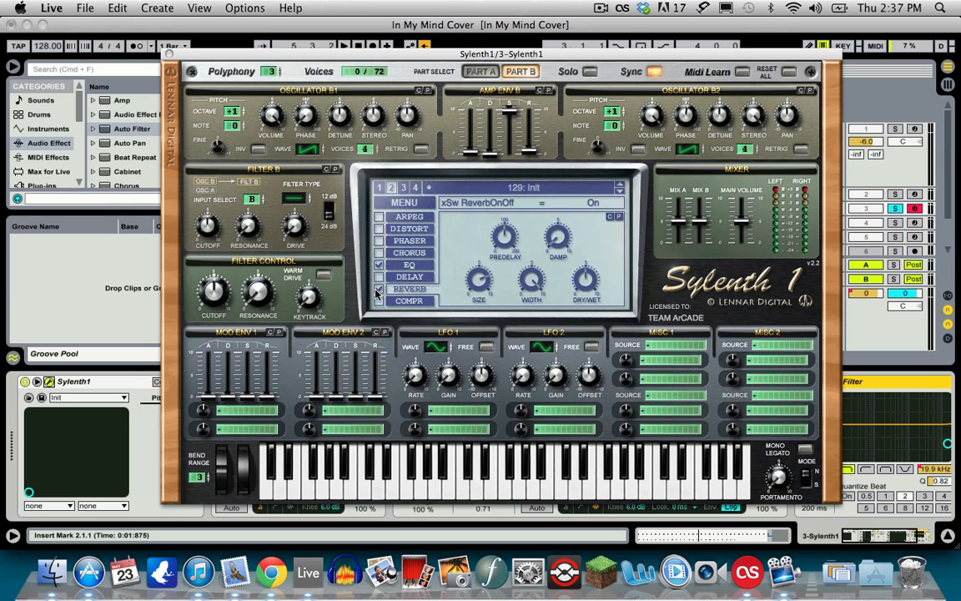
{"action": "left_click", "coordinate": [483, 282]}
{"action": "left_click_drag", "start_coordinate": [483, 282], "coordinate": [486, 291]}
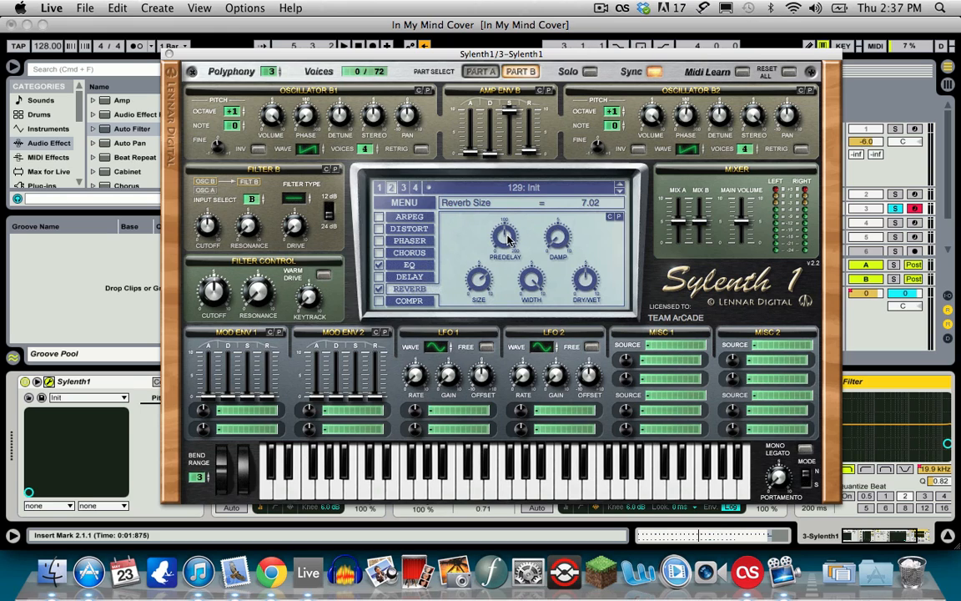
{"action": "left_click_drag", "start_coordinate": [508, 241], "coordinate": [513, 263]}
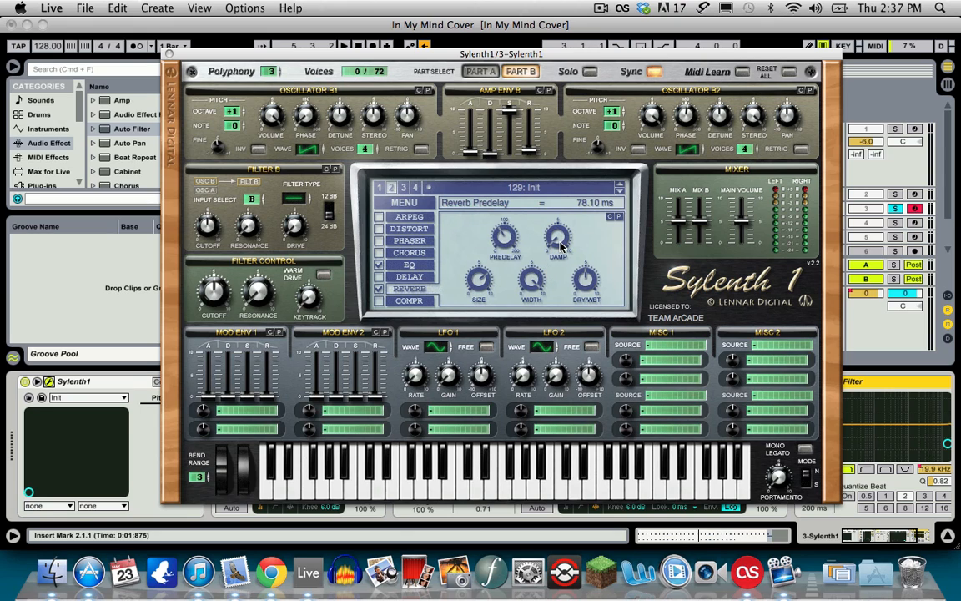
- Adjust the reverb's damp, set width to 100% and dry/wet to about 35%, and close the synth window after playback
{"action": "left_click_drag", "start_coordinate": [561, 243], "coordinate": [571, 210]}
{"action": "left_click", "coordinate": [539, 261]}
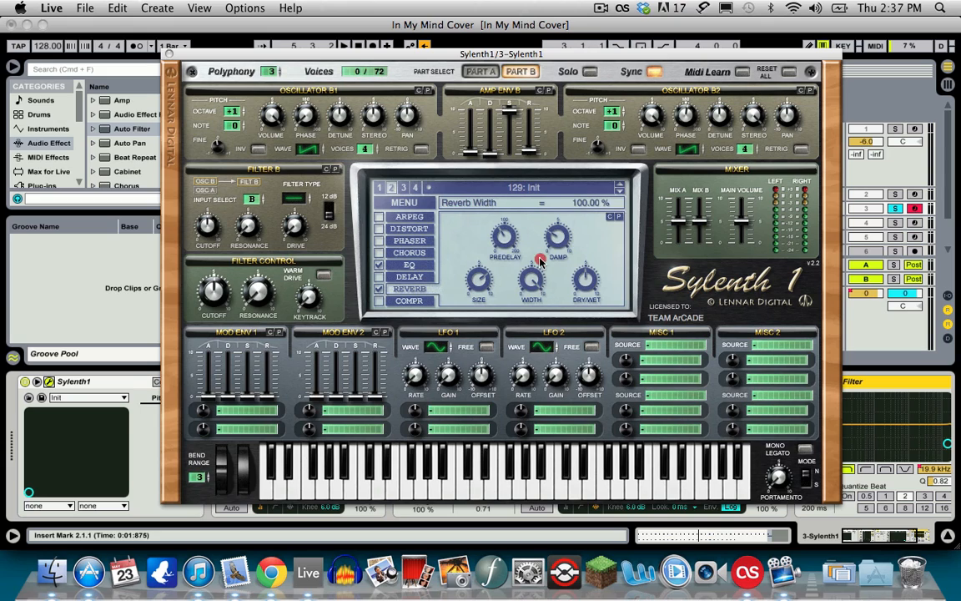
{"action": "left_click", "coordinate": [590, 290]}
{"action": "left_click_drag", "start_coordinate": [590, 288], "coordinate": [588, 311]}
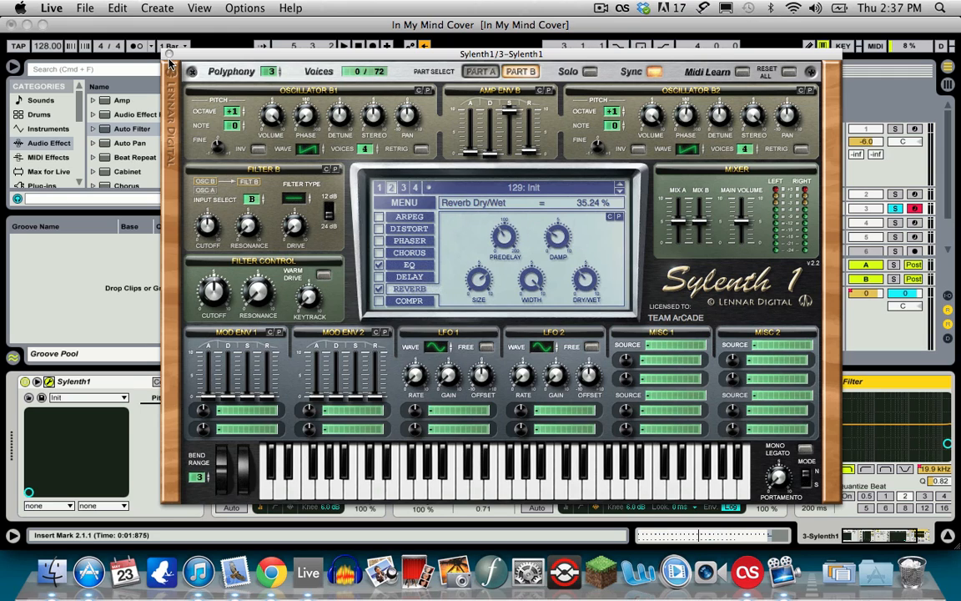
{"action": "key", "text": "space"}
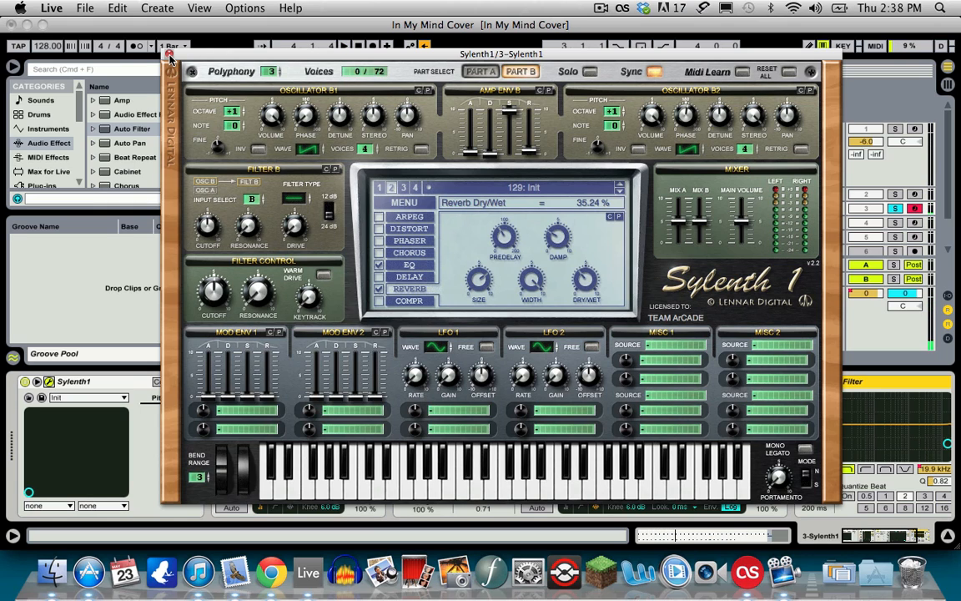
{"action": "left_click", "coordinate": [169, 55]}
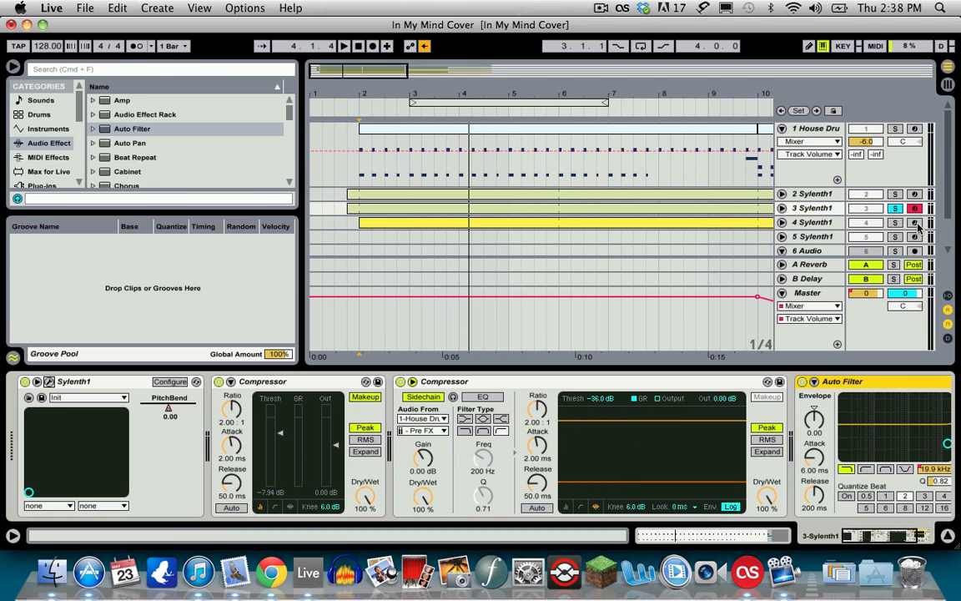
- Solo and arm track 4 Sylenth1 and play back its part from bar 2
{"action": "left_click", "coordinate": [822, 222]}
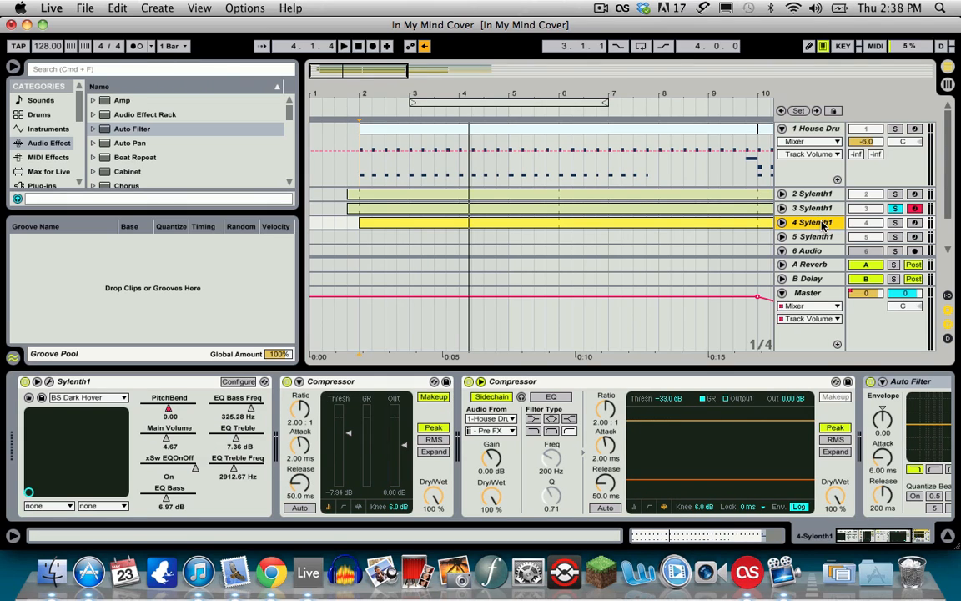
{"action": "left_click", "coordinate": [895, 222]}
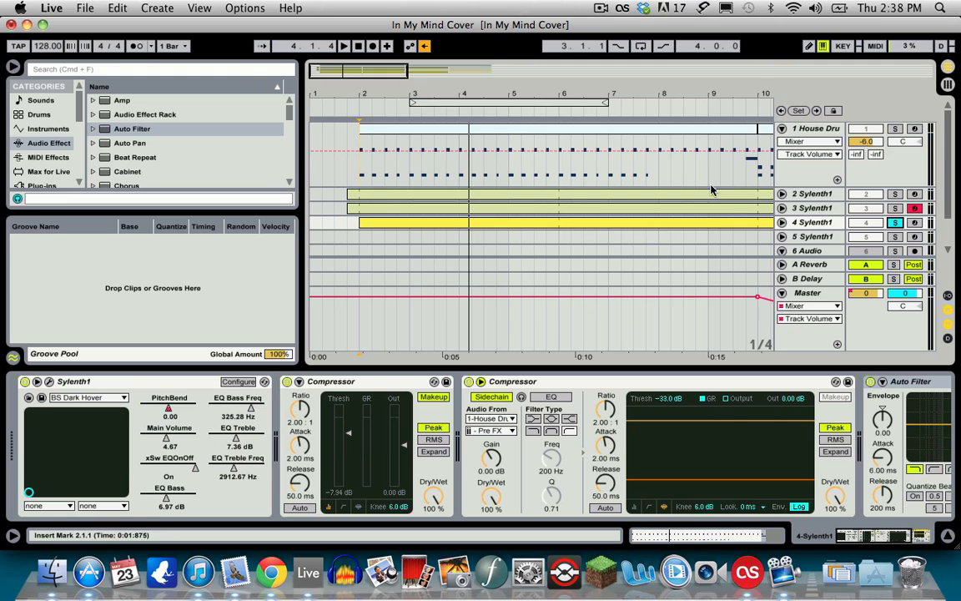
{"action": "key", "text": "space"}
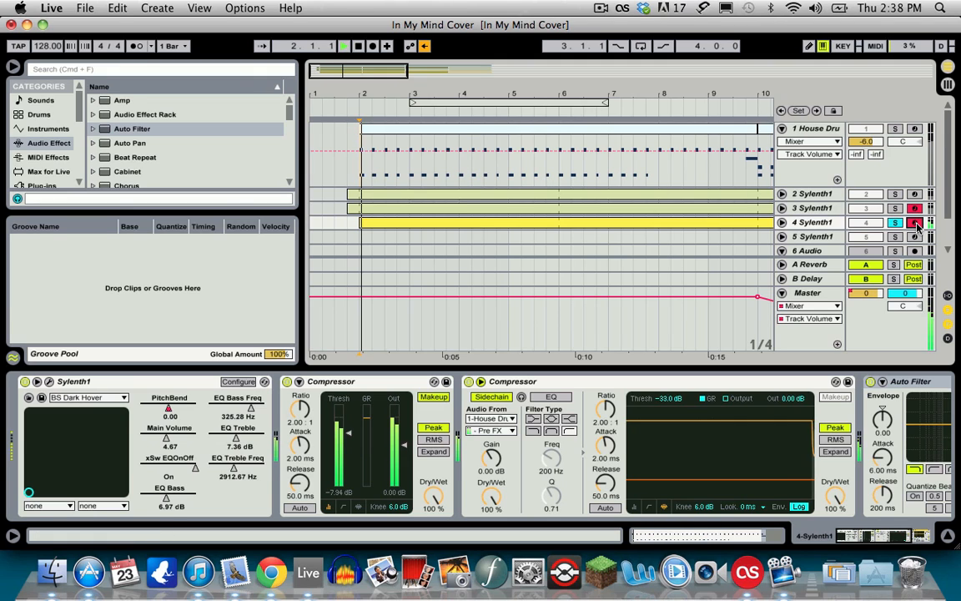
{"action": "left_click", "coordinate": [915, 223]}
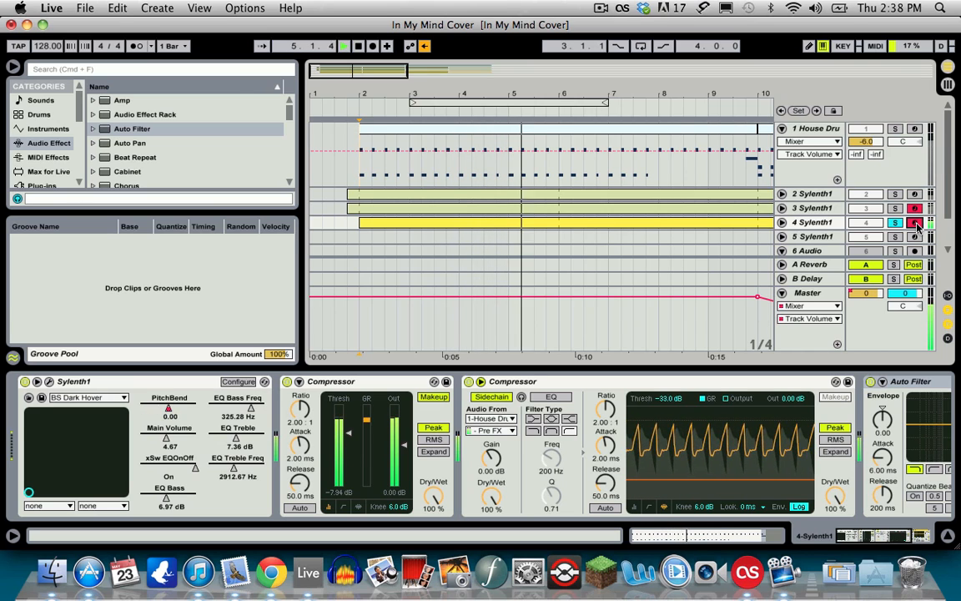
{"action": "key", "text": "space"}
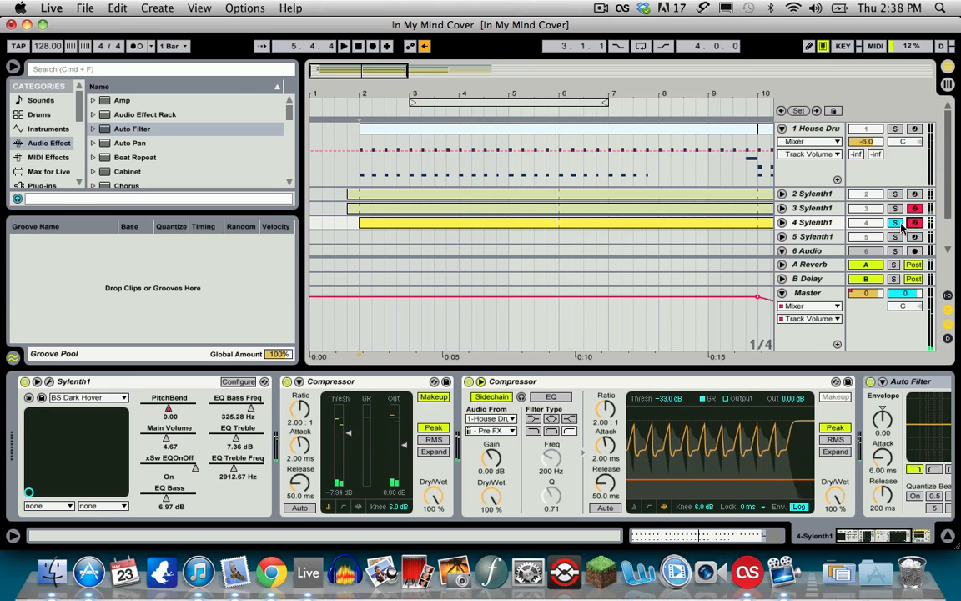
{"action": "left_click", "coordinate": [601, 10]}
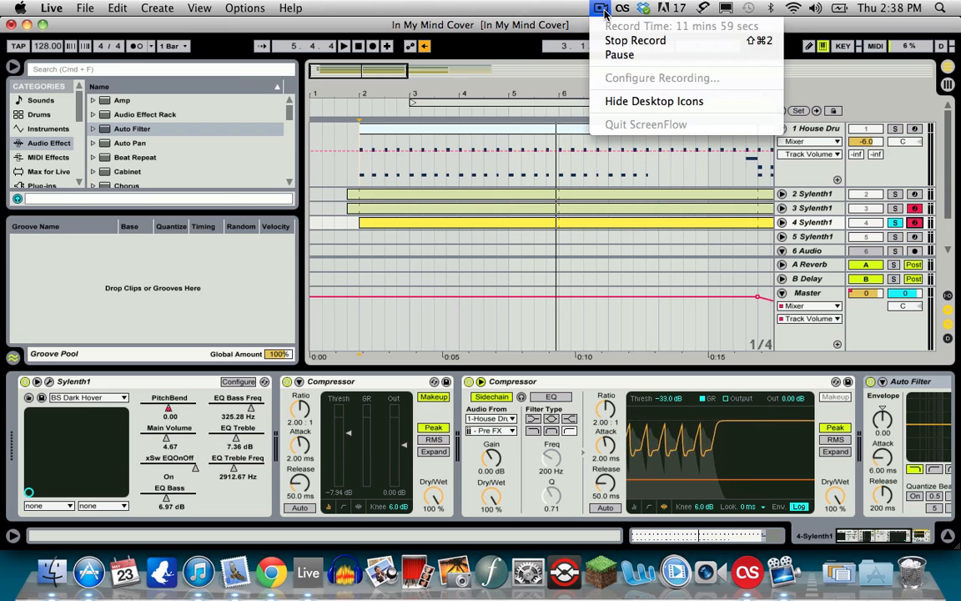
{"action": "left_click", "coordinate": [605, 13]}
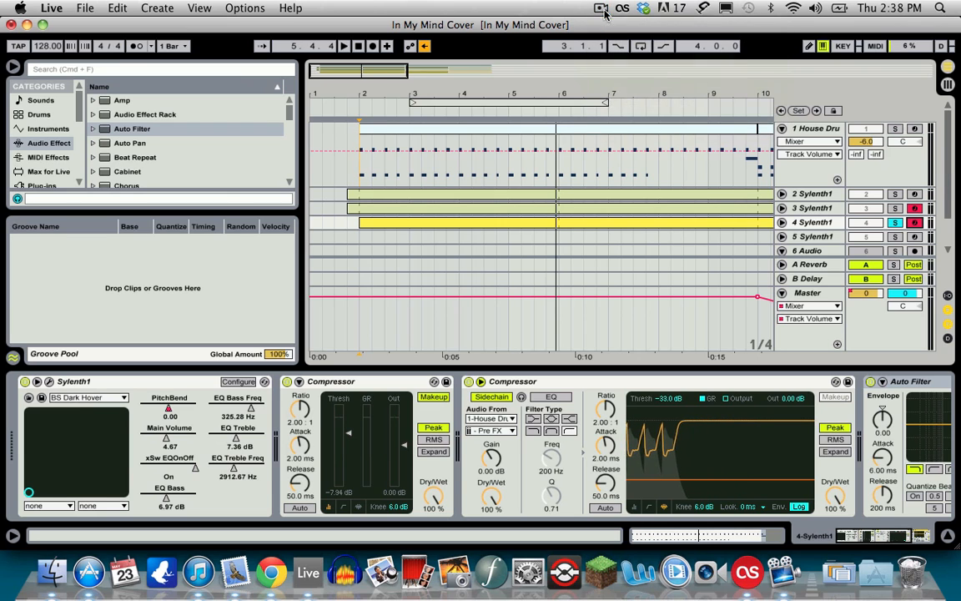
- Open the Sylenth1 window on track 4 and initialize its preset
{"action": "left_click", "coordinate": [808, 224]}
{"action": "left_click", "coordinate": [49, 381]}
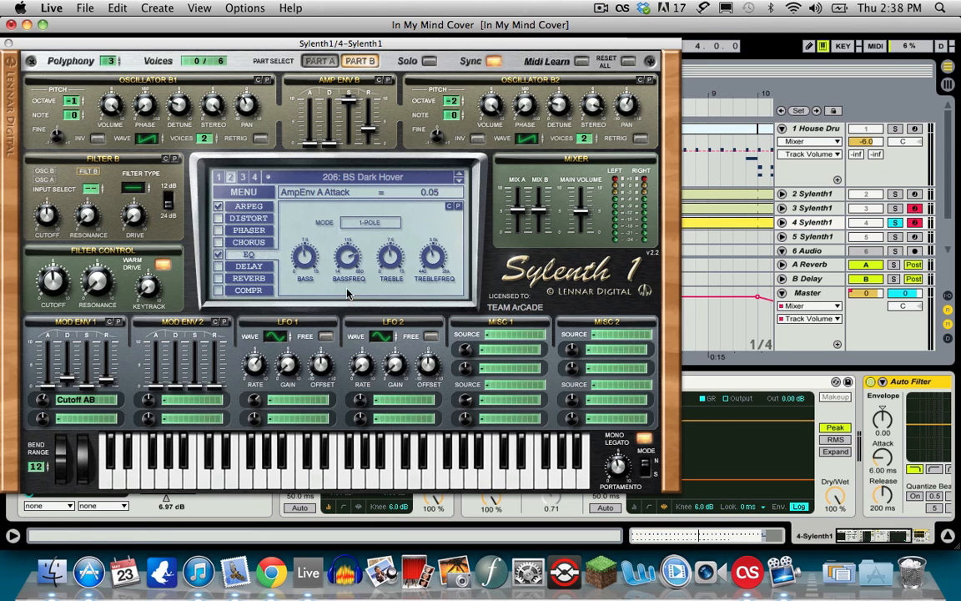
{"action": "left_click", "coordinate": [232, 198]}
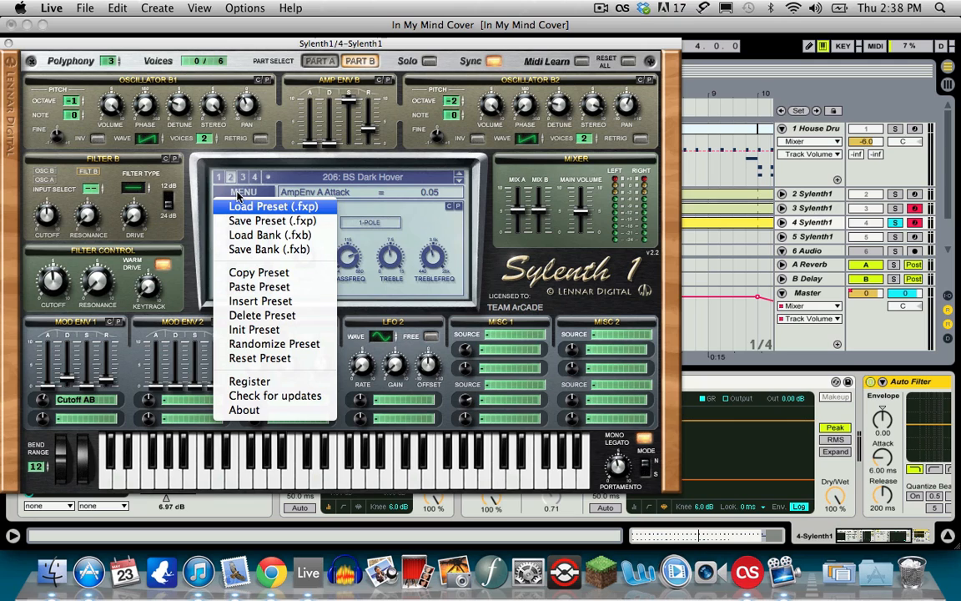
{"action": "left_click", "coordinate": [257, 329]}
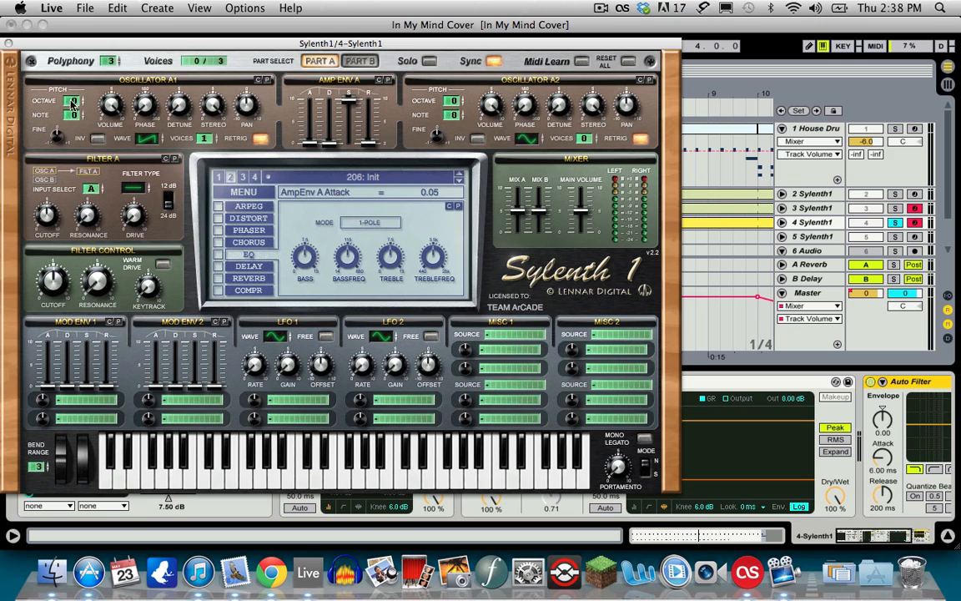
- Set oscillator A1 to octave -2 with a Pulse wave, and disarm track 3 Sylenth1
{"action": "left_click", "coordinate": [93, 82]}
{"action": "left_click_drag", "start_coordinate": [68, 101], "coordinate": [72, 131]}
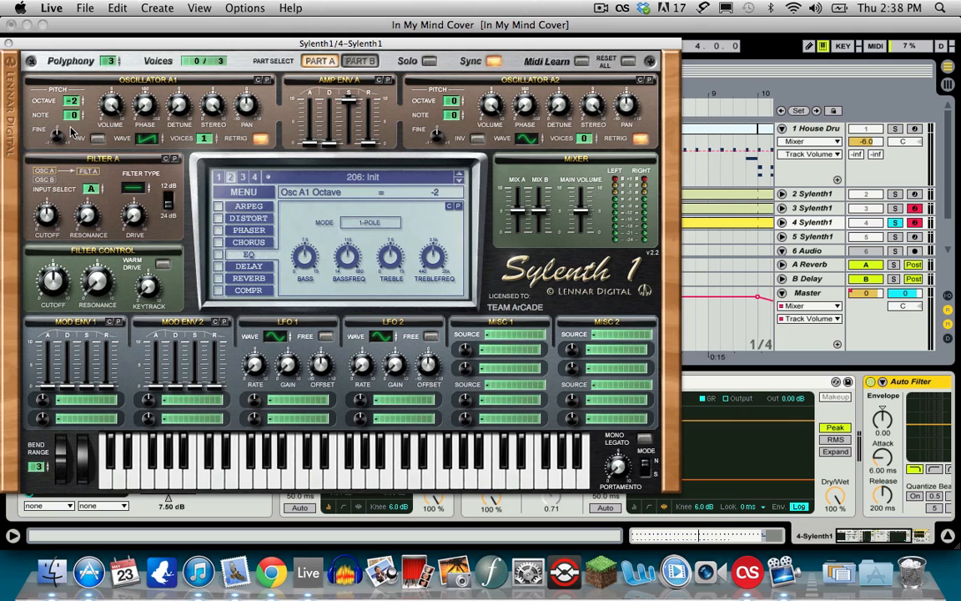
{"action": "left_click", "coordinate": [916, 208]}
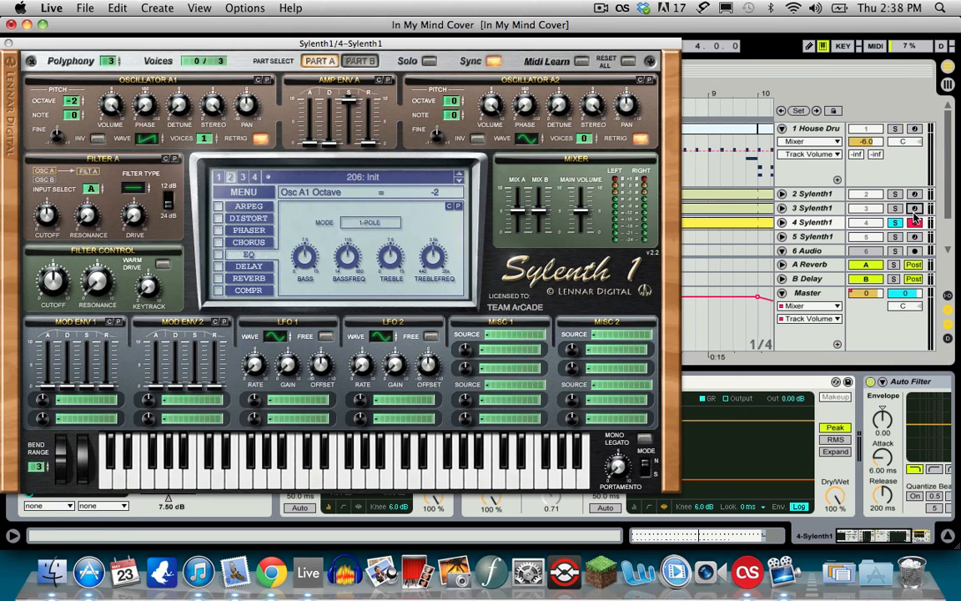
{"action": "left_click", "coordinate": [144, 75]}
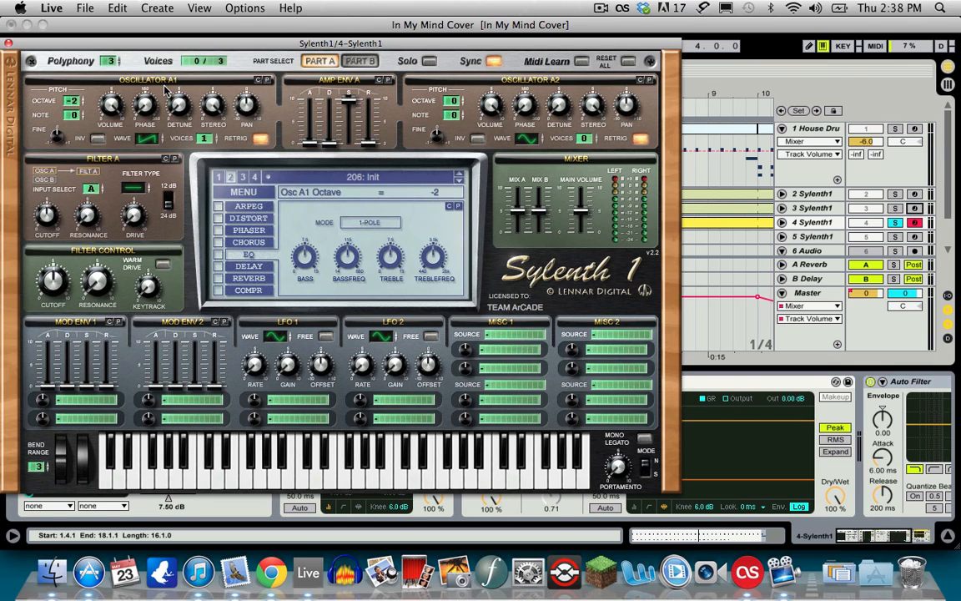
{"action": "left_click", "coordinate": [148, 139]}
{"action": "left_click_drag", "start_coordinate": [151, 140], "coordinate": [164, 125]}
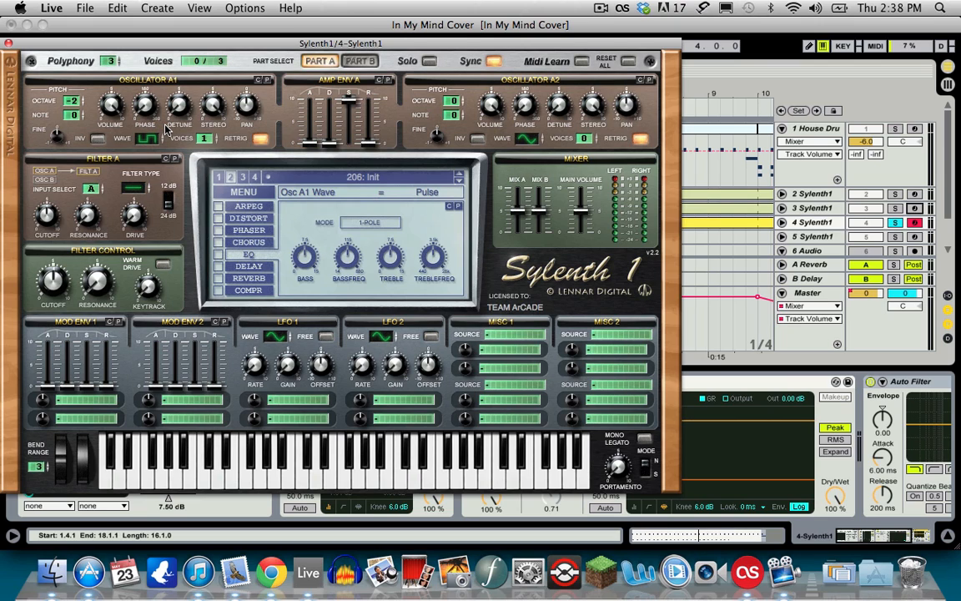
- Give oscillator A1 two voices with retrig off, set its volume to about 8.29, and adjust its detune and stereo
{"action": "left_click", "coordinate": [211, 137]}
{"action": "left_click", "coordinate": [213, 132]}
{"action": "left_click", "coordinate": [260, 140]}
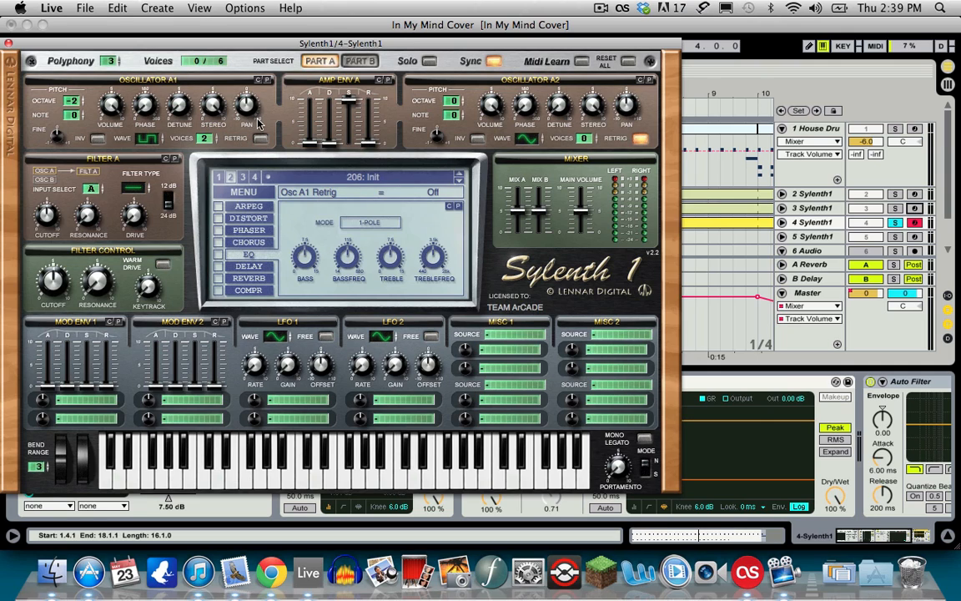
{"action": "left_click_drag", "start_coordinate": [110, 110], "coordinate": [109, 136]}
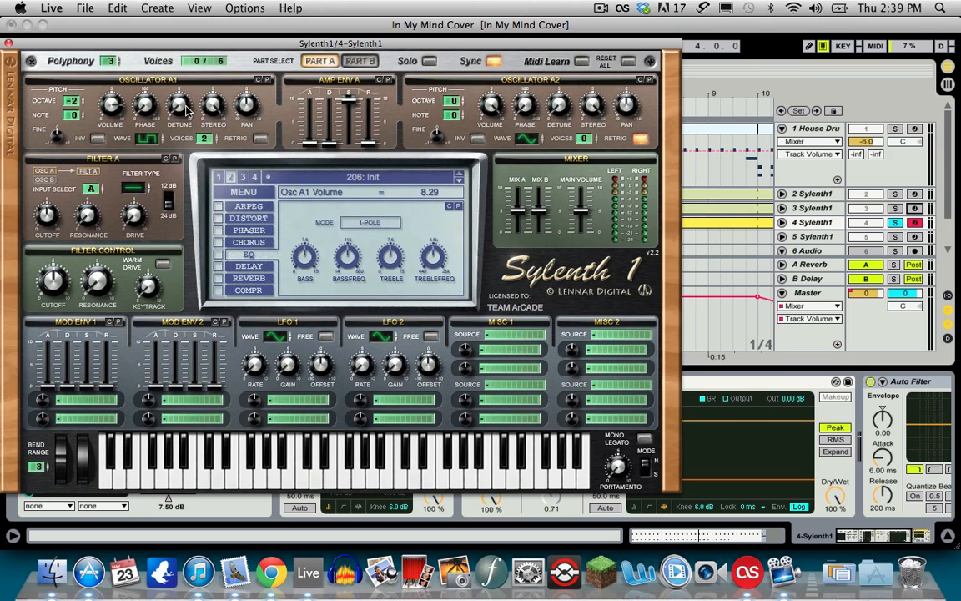
{"action": "left_click_drag", "start_coordinate": [186, 109], "coordinate": [191, 87]}
{"action": "left_click", "coordinate": [211, 108]}
{"action": "left_click_drag", "start_coordinate": [207, 113], "coordinate": [210, 117]}
- Shape Amp Env A with attack 0, decay about 4.6 and release about 1.77
{"action": "left_click", "coordinate": [331, 79]}
{"action": "left_click_drag", "start_coordinate": [309, 143], "coordinate": [314, 159]}
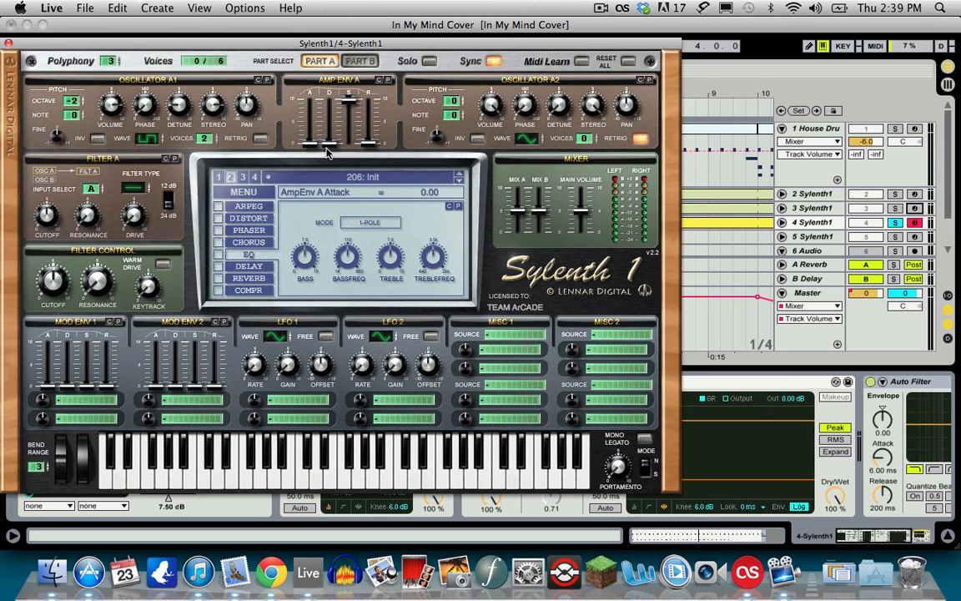
{"action": "left_click_drag", "start_coordinate": [330, 142], "coordinate": [347, 88]}
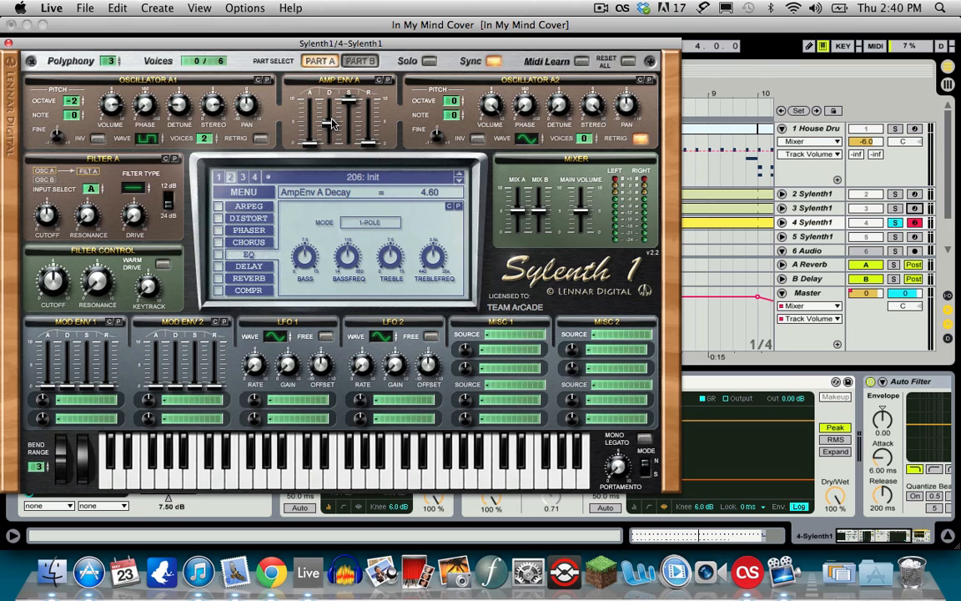
{"action": "left_click_drag", "start_coordinate": [331, 123], "coordinate": [331, 125]}
{"action": "left_click_drag", "start_coordinate": [369, 140], "coordinate": [376, 124]}
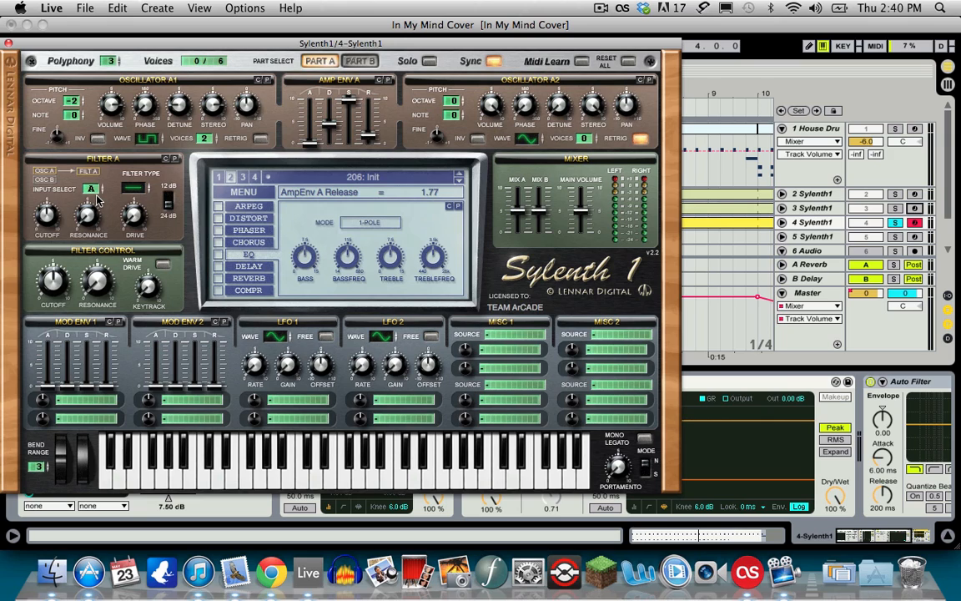
- Set Filter A to input A+B, Lowpass type, cutoff about 21341 Hz and resonance about 0.95, and raise its drive
{"action": "left_click_drag", "start_coordinate": [96, 190], "coordinate": [101, 171]}
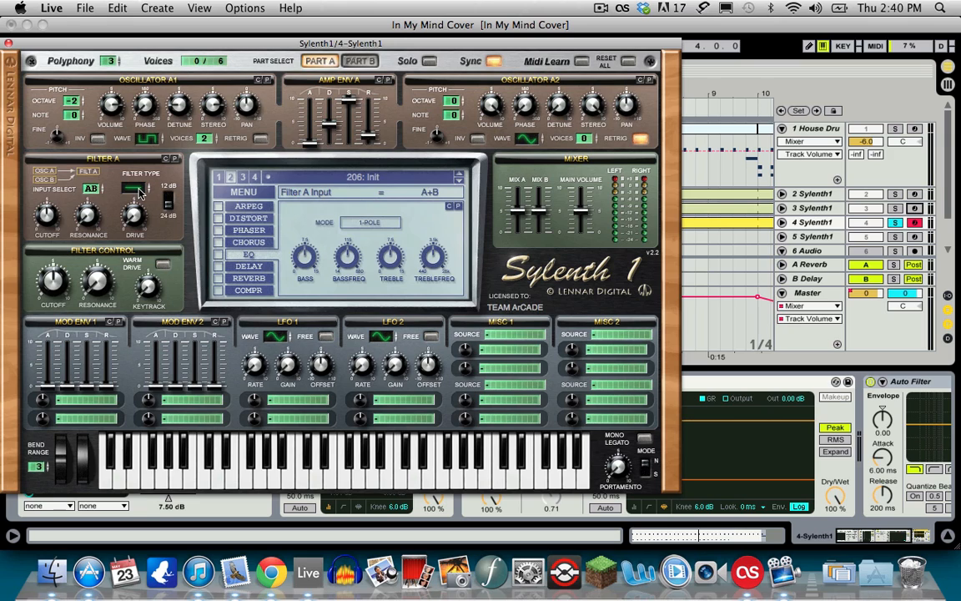
{"action": "left_click_drag", "start_coordinate": [143, 189], "coordinate": [146, 177]}
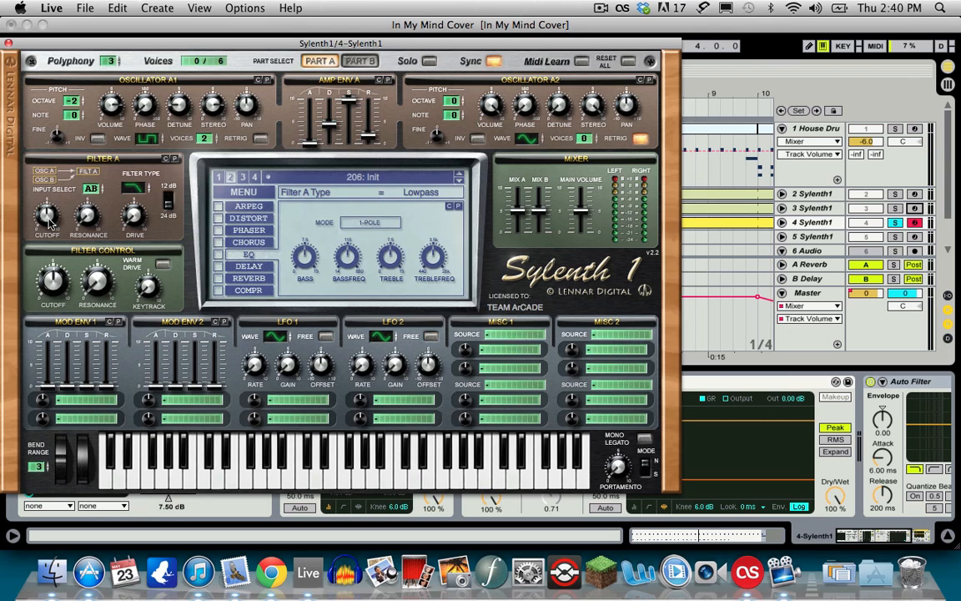
{"action": "left_click_drag", "start_coordinate": [44, 196], "coordinate": [51, 168]}
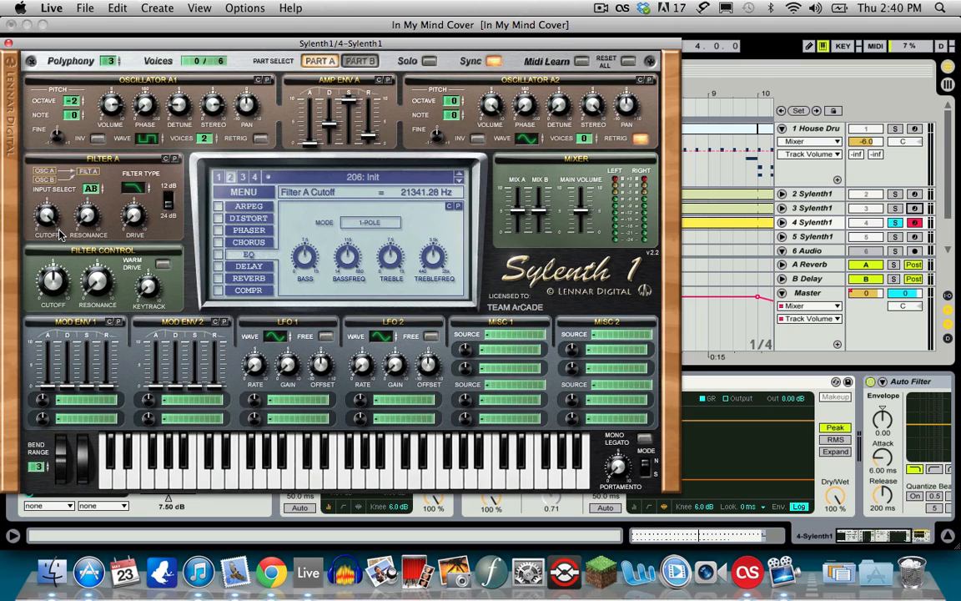
{"action": "left_click_drag", "start_coordinate": [87, 217], "coordinate": [92, 215]}
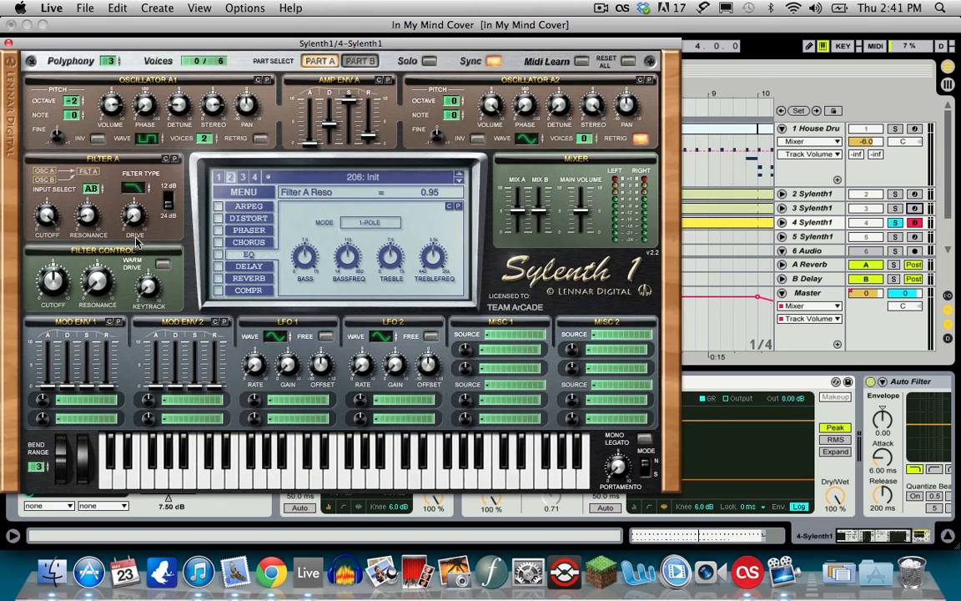
{"action": "left_click_drag", "start_coordinate": [136, 219], "coordinate": [133, 181]}
- Switch to Part B and set oscillator B1 to octave -1 with two voices and retrig off
{"action": "left_click", "coordinate": [358, 61]}
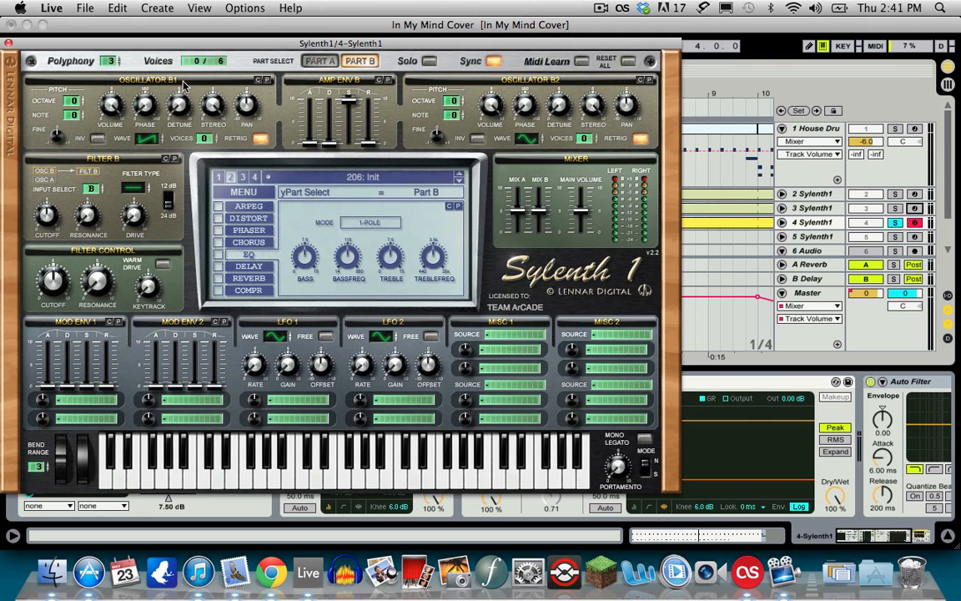
{"action": "left_click", "coordinate": [72, 99]}
{"action": "left_click_drag", "start_coordinate": [78, 115], "coordinate": [80, 116]}
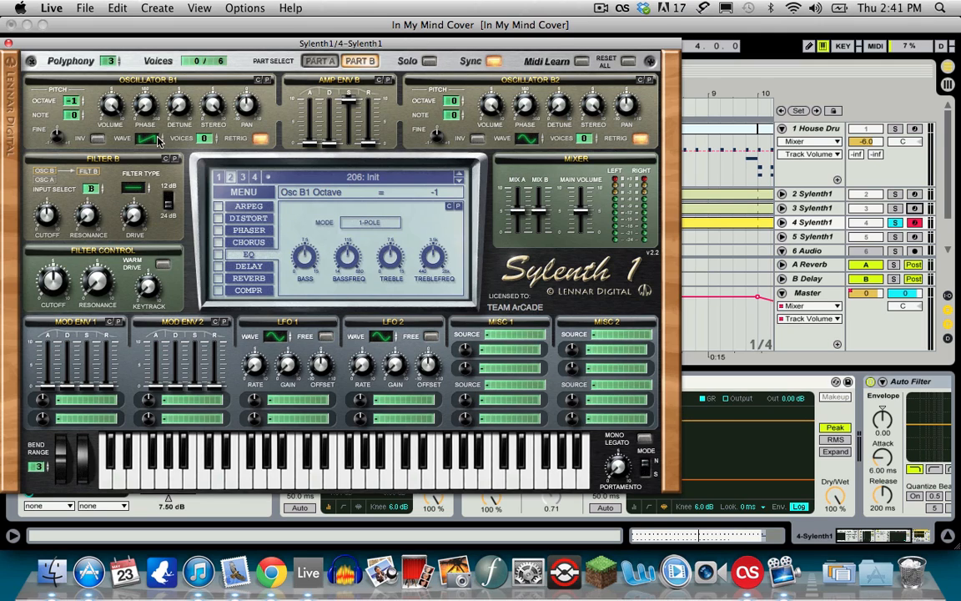
{"action": "left_click_drag", "start_coordinate": [62, 138], "coordinate": [63, 142]}
{"action": "left_click", "coordinate": [262, 140]}
{"action": "left_click_drag", "start_coordinate": [203, 138], "coordinate": [187, 125]}
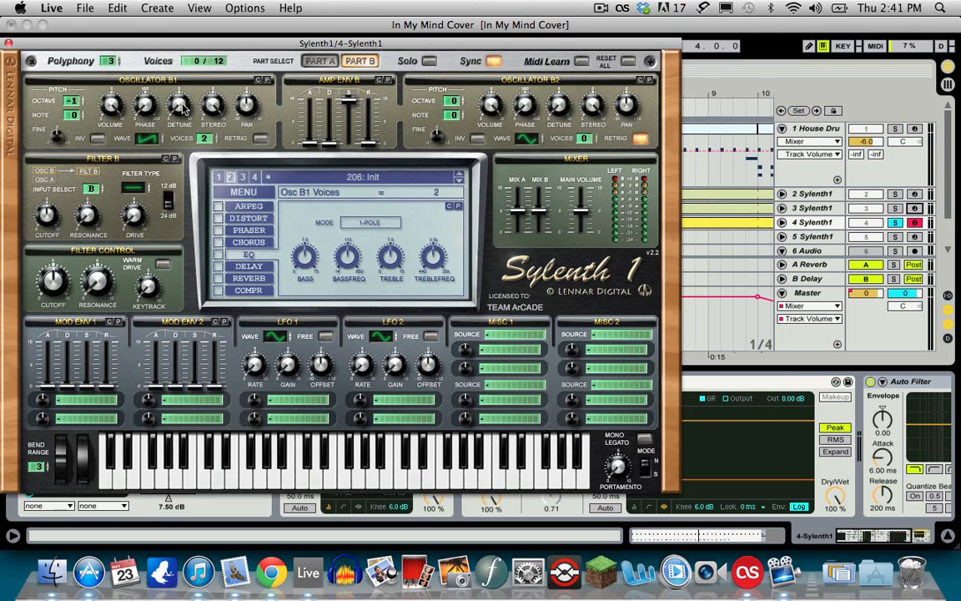
- Raise oscillator B1's detune and set its pan to about -1.71
{"action": "left_click_drag", "start_coordinate": [182, 108], "coordinate": [191, 84]}
{"action": "left_click", "coordinate": [243, 103]}
{"action": "left_click_drag", "start_coordinate": [243, 102], "coordinate": [245, 115]}
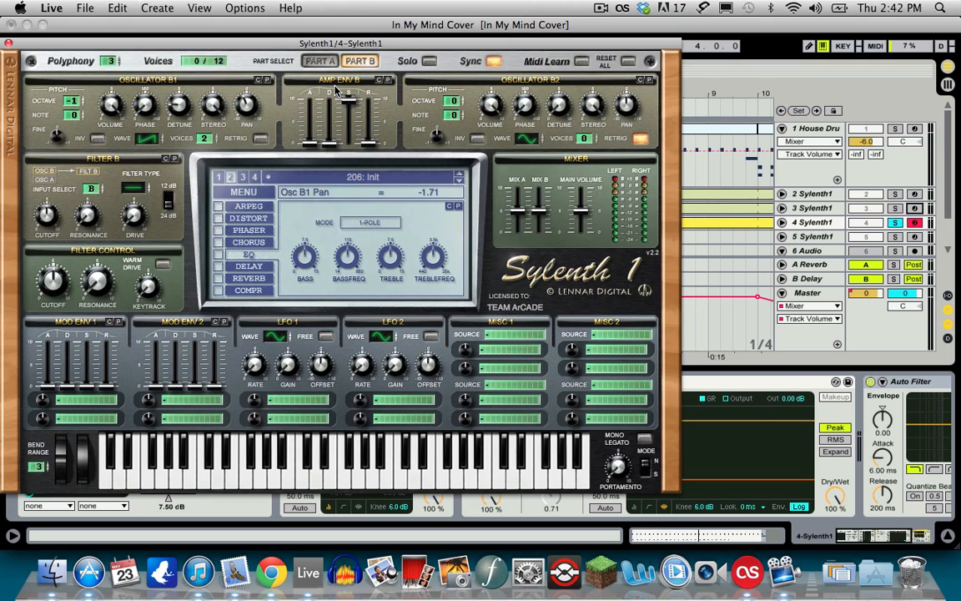
- Shape Amp Env B with decay 0 and release about 3.38
{"action": "left_click", "coordinate": [328, 146]}
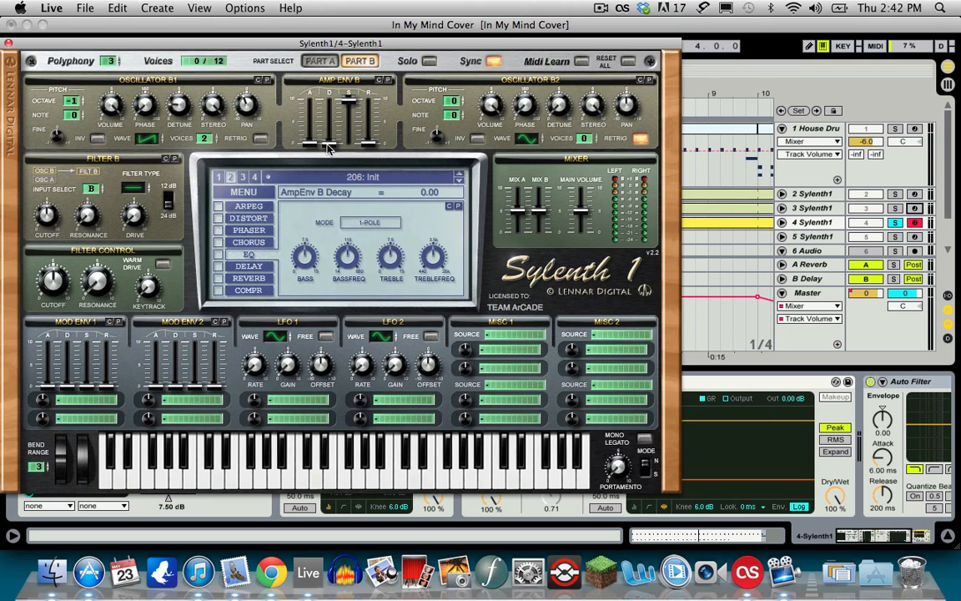
{"action": "left_click", "coordinate": [374, 130]}
{"action": "left_click_drag", "start_coordinate": [373, 130], "coordinate": [398, 97]}
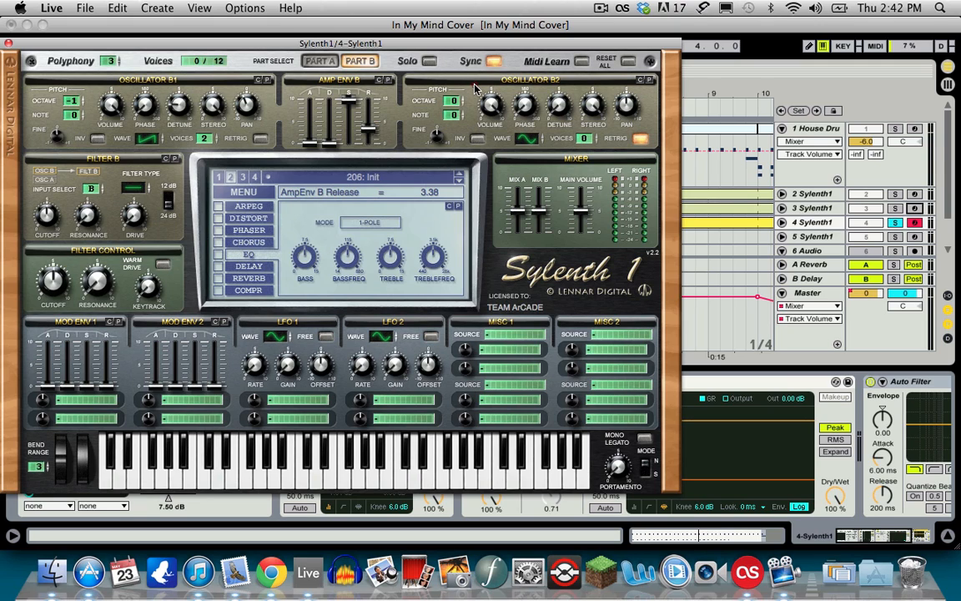
- Set oscillator B2 to octave -2 with a Saw wave, two voices and retrig off
{"action": "left_click_drag", "start_coordinate": [451, 101], "coordinate": [456, 123]}
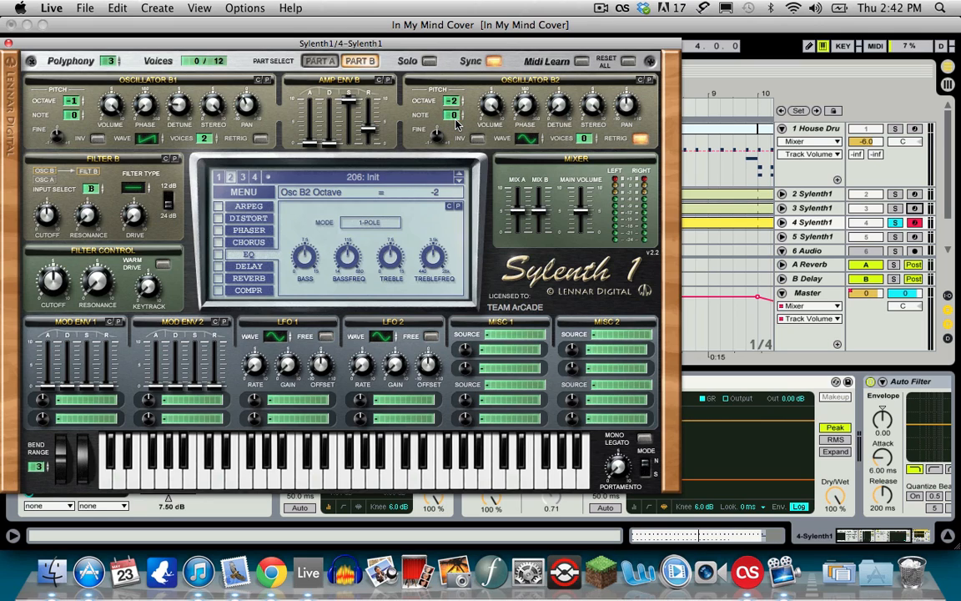
{"action": "left_click_drag", "start_coordinate": [534, 136], "coordinate": [536, 136]}
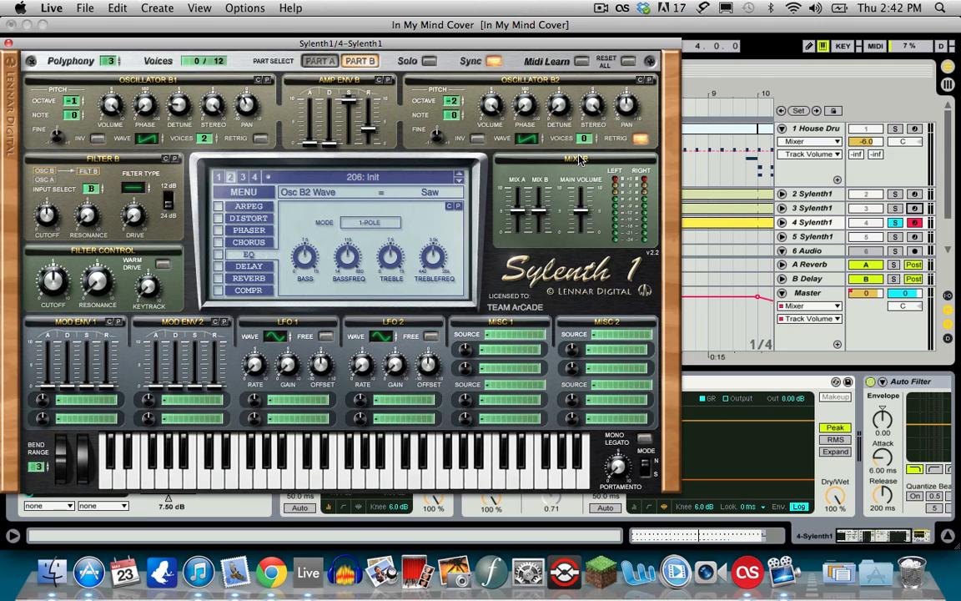
{"action": "left_click_drag", "start_coordinate": [584, 138], "coordinate": [602, 129]}
{"action": "left_click", "coordinate": [613, 137]}
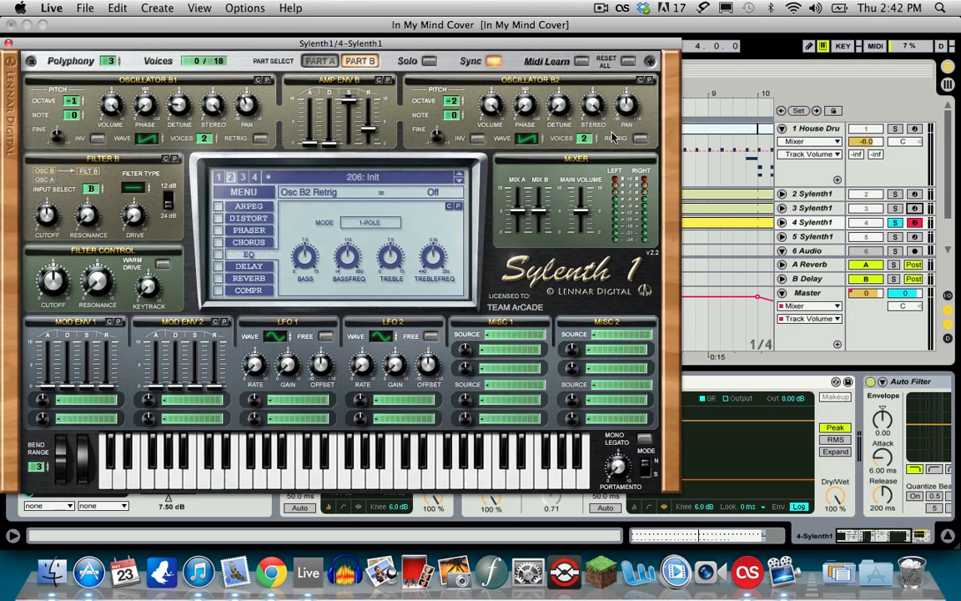
- Adjust oscillator B2's detune and stereo, and set its pan to about 1.81
{"action": "left_click", "coordinate": [560, 106]}
{"action": "mouse_move", "coordinate": [560, 106]}
{"action": "left_mouse_down"}
{"action": "mouse_move", "coordinate": [564, 84]}
{"action": "mouse_move", "coordinate": [569, 94]}
{"action": "left_mouse_up"}
{"action": "left_click", "coordinate": [598, 125]}
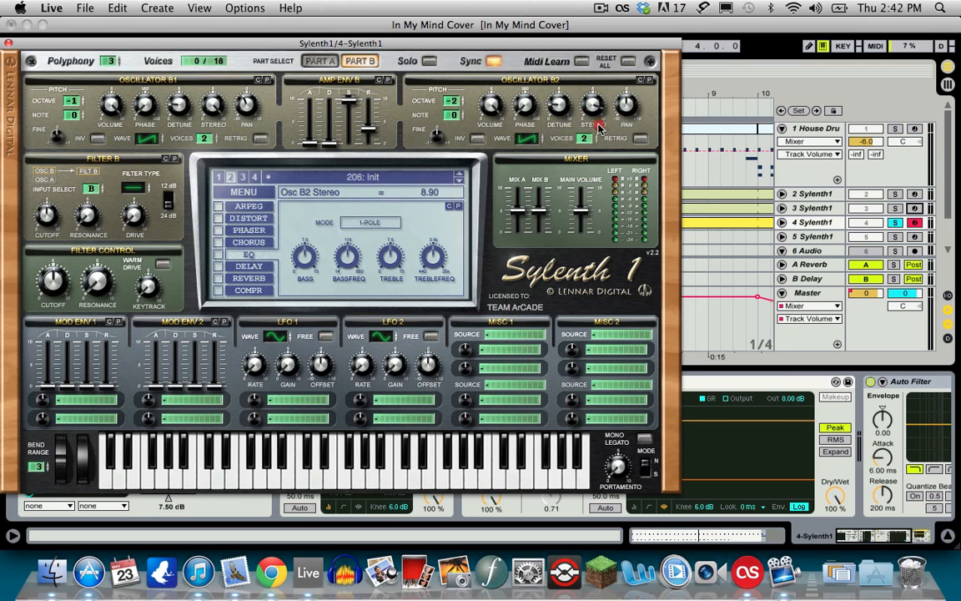
{"action": "left_click_drag", "start_coordinate": [598, 126], "coordinate": [598, 131]}
{"action": "left_click_drag", "start_coordinate": [638, 105], "coordinate": [638, 99]}
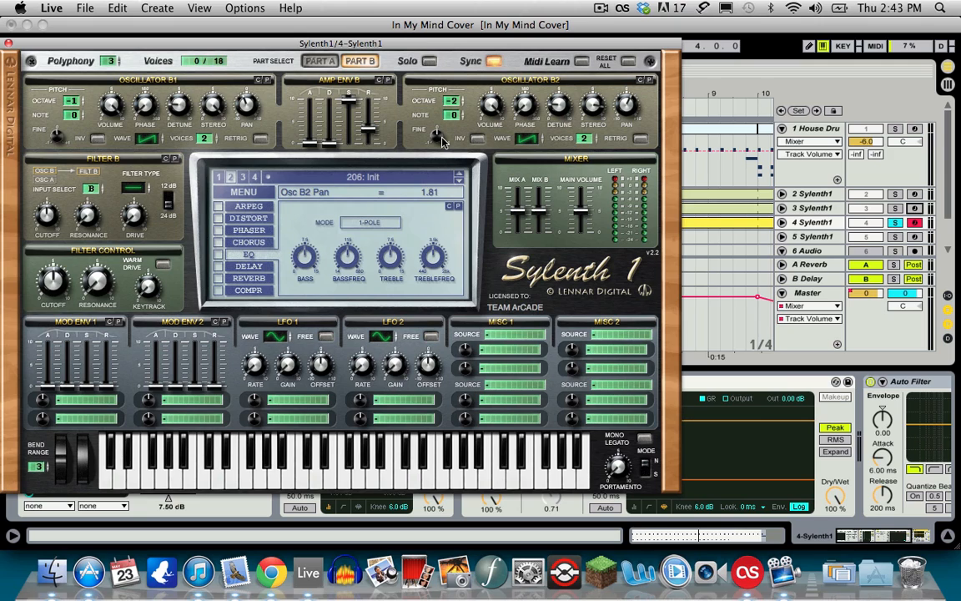
- Adjust oscillator B2's fine pitch and set Filter B's input to None
{"action": "left_click_drag", "start_coordinate": [442, 140], "coordinate": [442, 140]}
{"action": "left_click_drag", "start_coordinate": [442, 136], "coordinate": [443, 138]}
{"action": "left_click", "coordinate": [90, 188]}
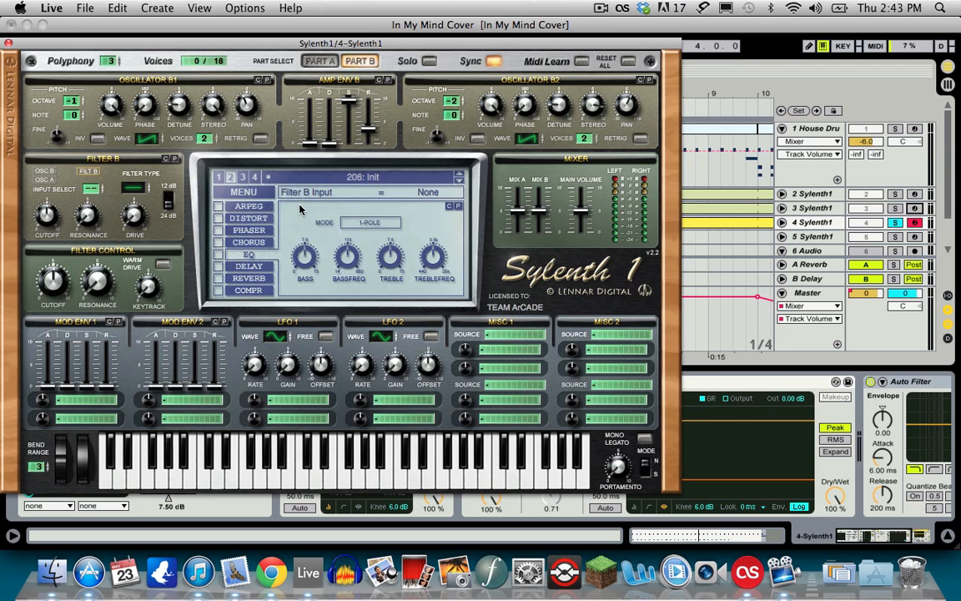
- Enable the arpeggiator in Up mode with octave 1 and a gate of about 90%
{"action": "left_click", "coordinate": [218, 206]}
{"action": "left_click", "coordinate": [247, 209]}
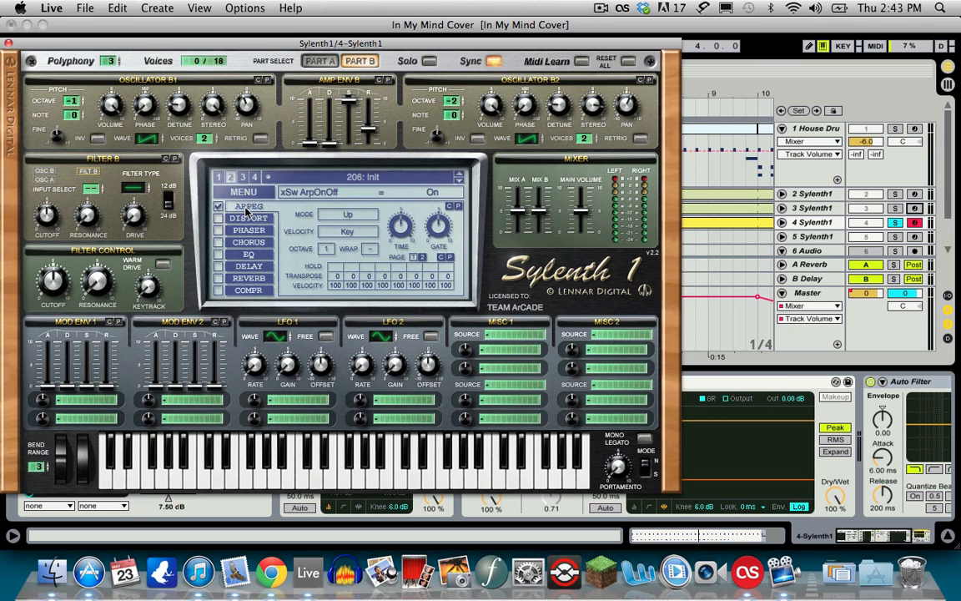
{"action": "left_click", "coordinate": [328, 249]}
{"action": "left_click", "coordinate": [354, 218]}
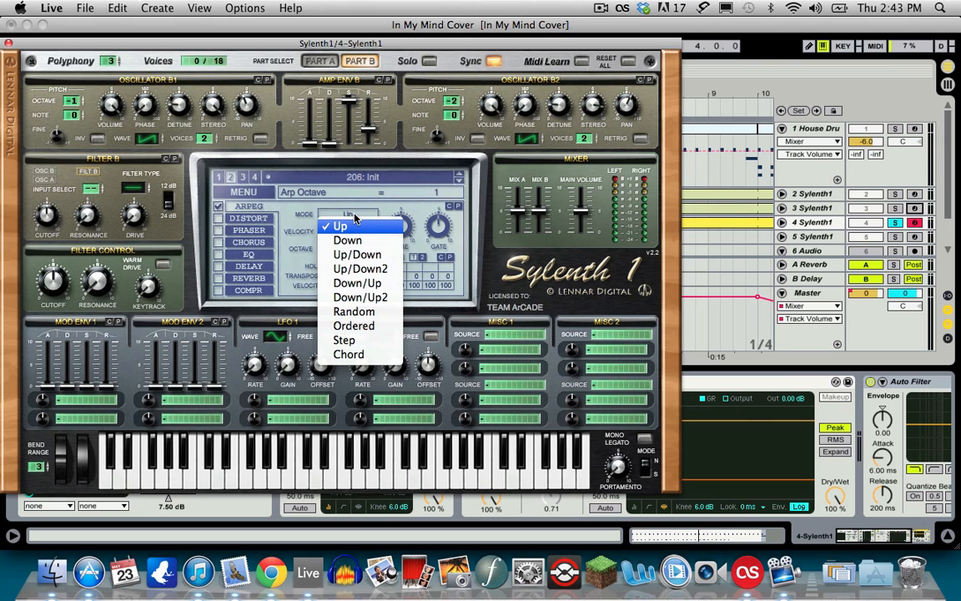
{"action": "left_click", "coordinate": [323, 219]}
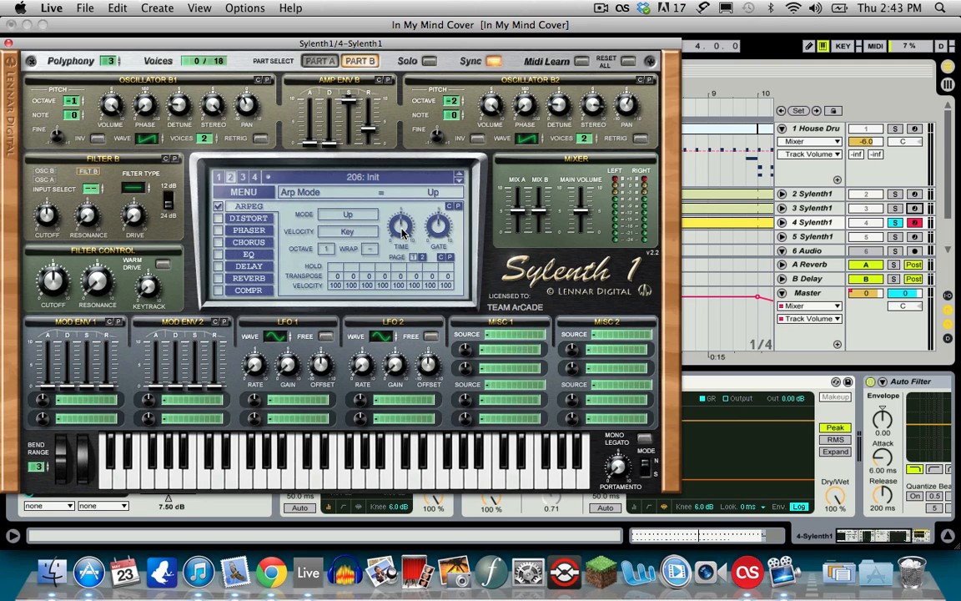
{"action": "left_click_drag", "start_coordinate": [439, 226], "coordinate": [459, 186]}
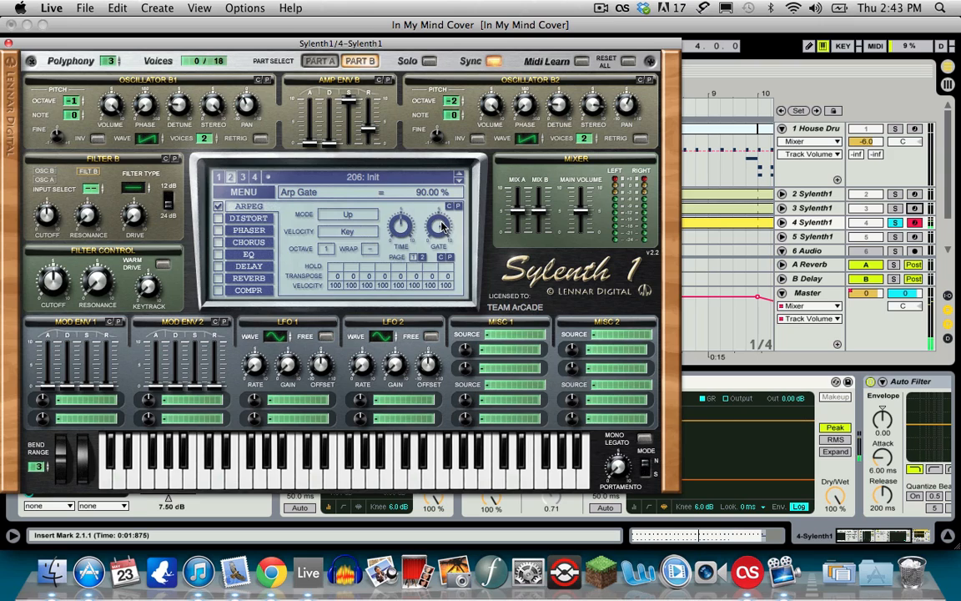
{"action": "mouse_move", "coordinate": [446, 227]}
{"action": "left_mouse_down"}
{"action": "mouse_move", "coordinate": [440, 322]}
{"action": "mouse_move", "coordinate": [444, 229]}
{"action": "left_mouse_up"}
- Enable the EQ and set its bass frequency to about 340 Hz
{"action": "left_click", "coordinate": [247, 253]}
{"action": "left_click", "coordinate": [217, 253]}
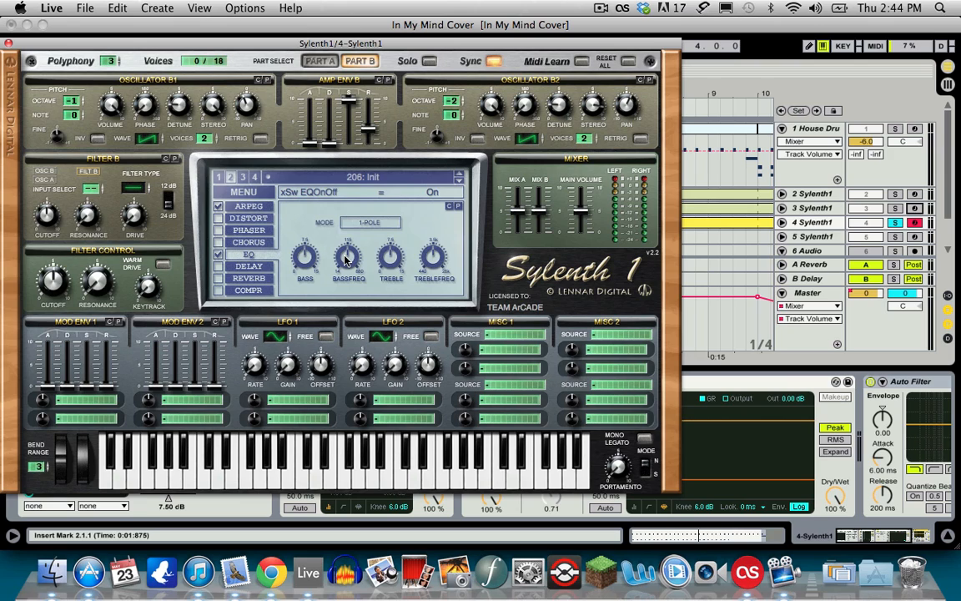
{"action": "left_click_drag", "start_coordinate": [345, 259], "coordinate": [340, 215]}
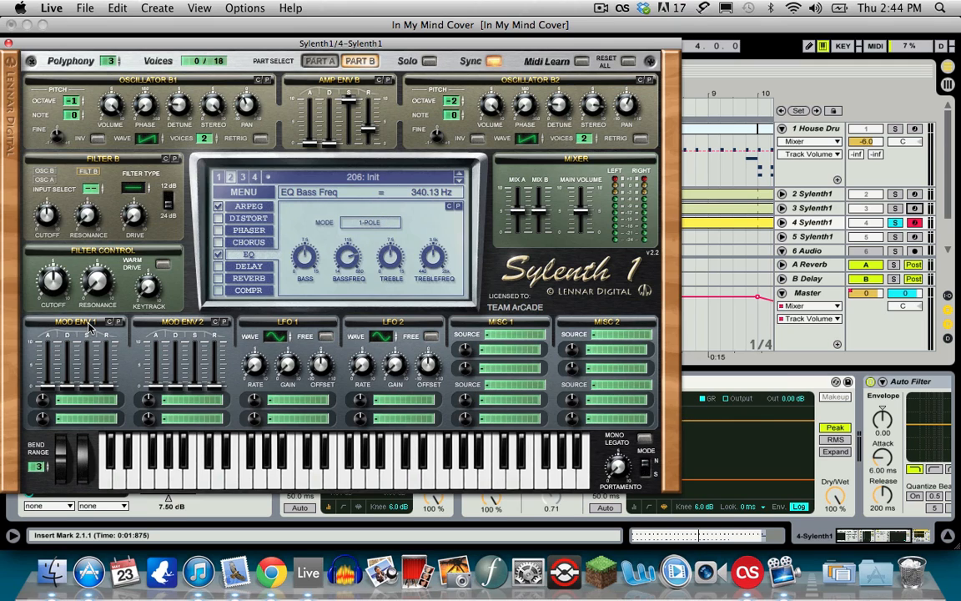
- Assign Mod Env 1's first destination to Cutoff AB and adjust its modulation amount
{"action": "left_click", "coordinate": [73, 401]}
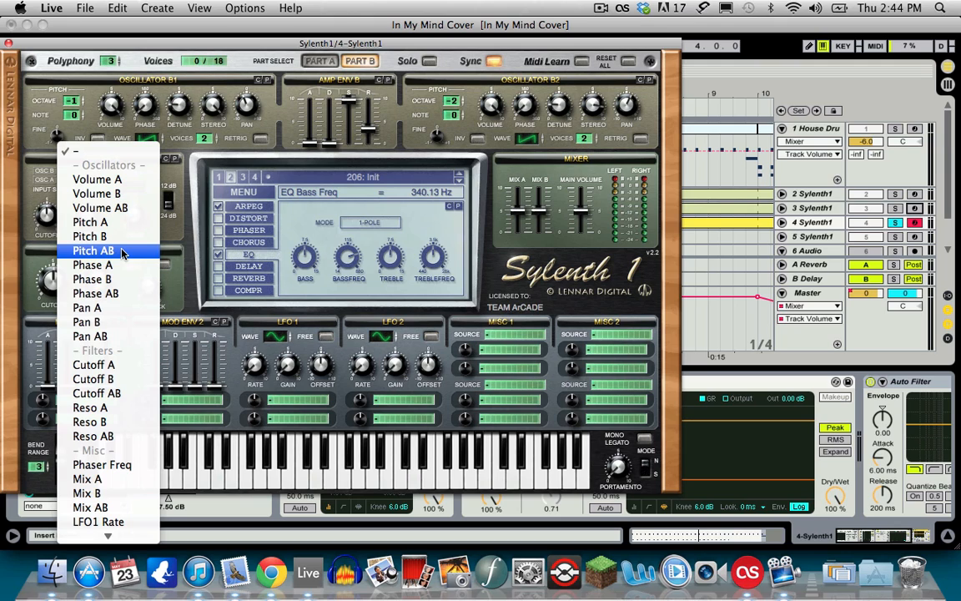
{"action": "left_click", "coordinate": [95, 393]}
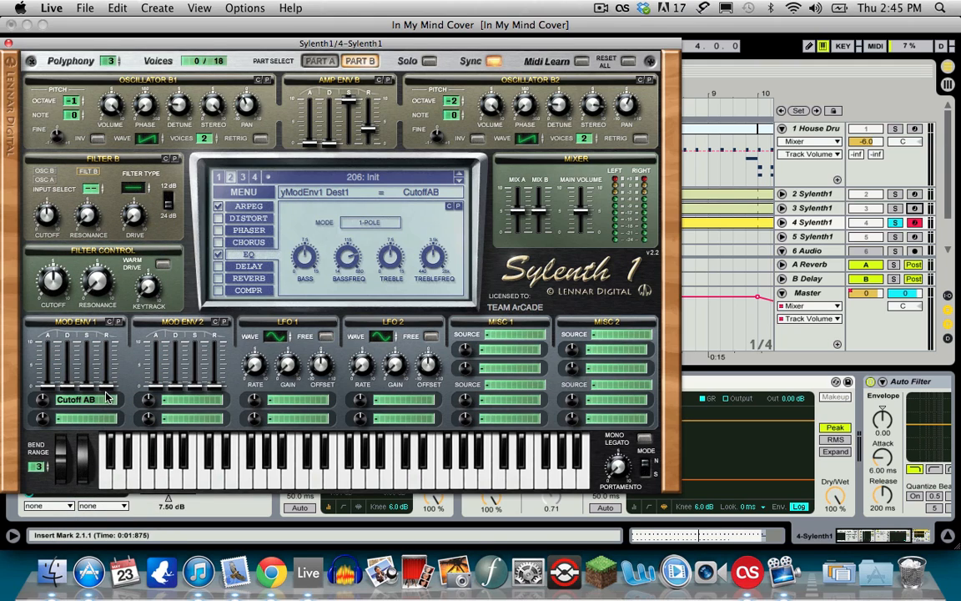
{"action": "mouse_move", "coordinate": [42, 401]}
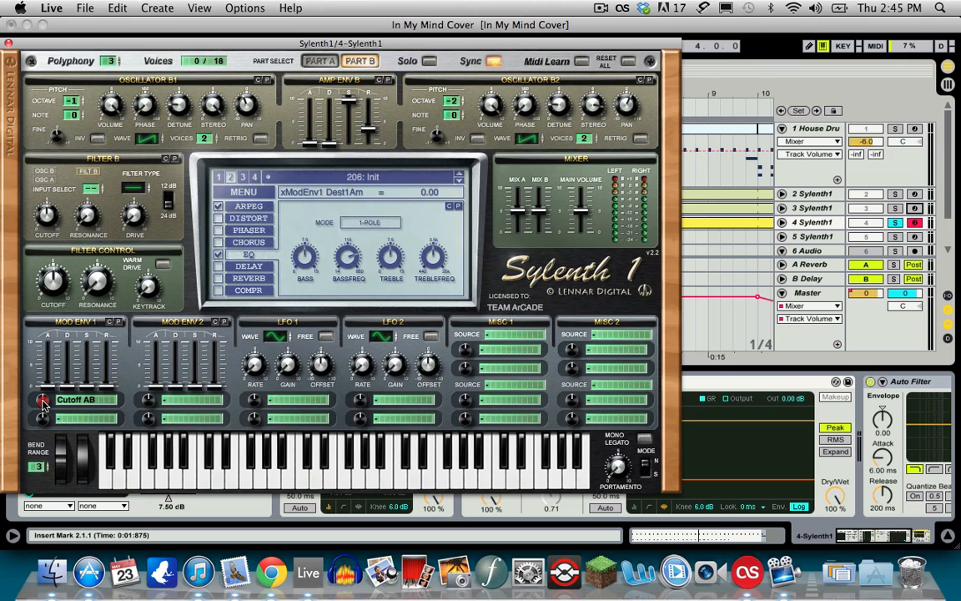
{"action": "scroll", "coordinate": [43, 402], "scroll_direction": "up", "scroll_amount": 8}
{"action": "scroll", "coordinate": [44, 400], "scroll_direction": "up", "scroll_amount": 5}
- Raise Mod Env 1's decay slightly and set its release to about 1.55, closing the synth window when finished
{"action": "left_click", "coordinate": [71, 388]}
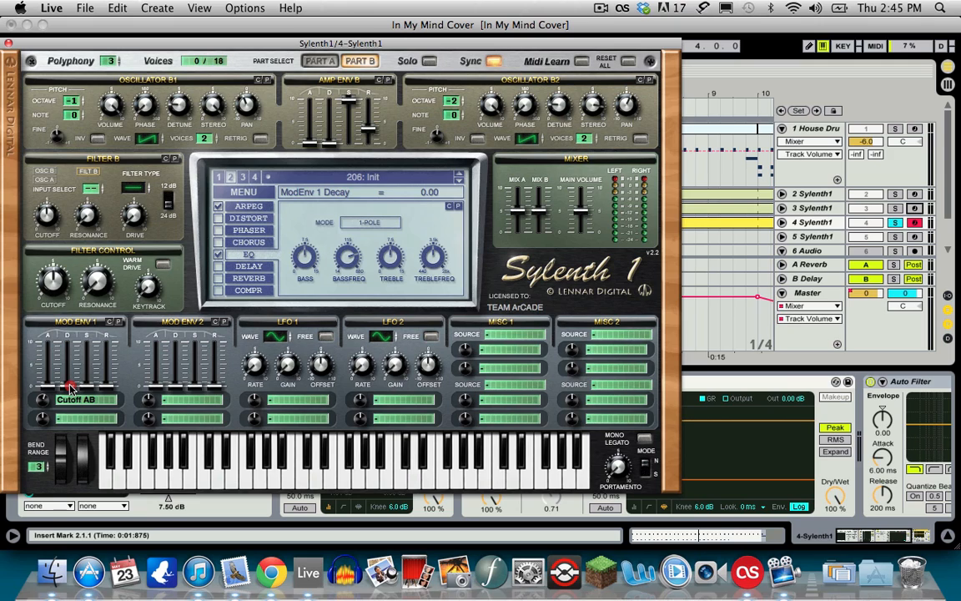
{"action": "left_click_drag", "start_coordinate": [71, 387], "coordinate": [72, 367]}
{"action": "left_click_drag", "start_coordinate": [112, 388], "coordinate": [114, 365]}
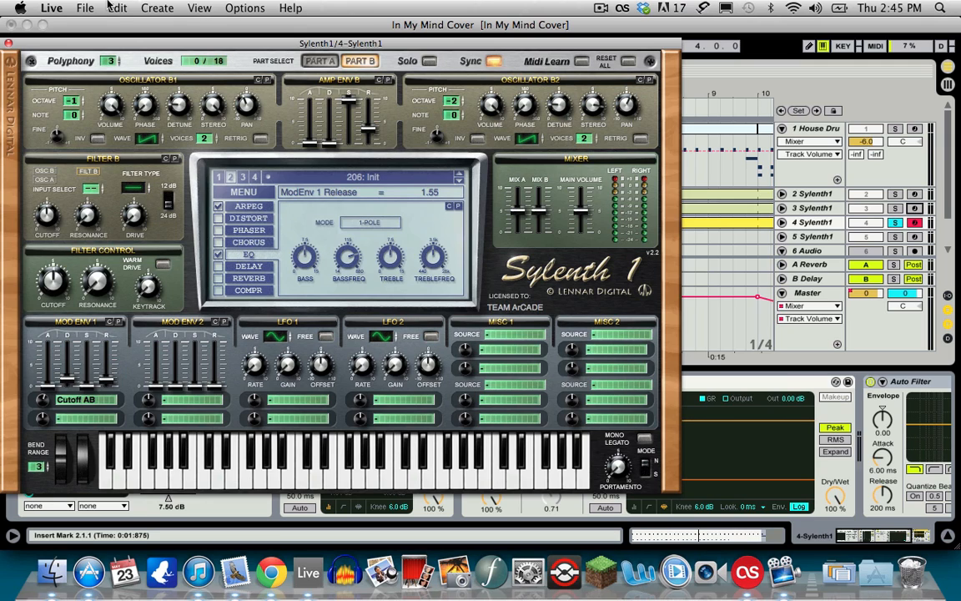
{"action": "left_click", "coordinate": [9, 45]}
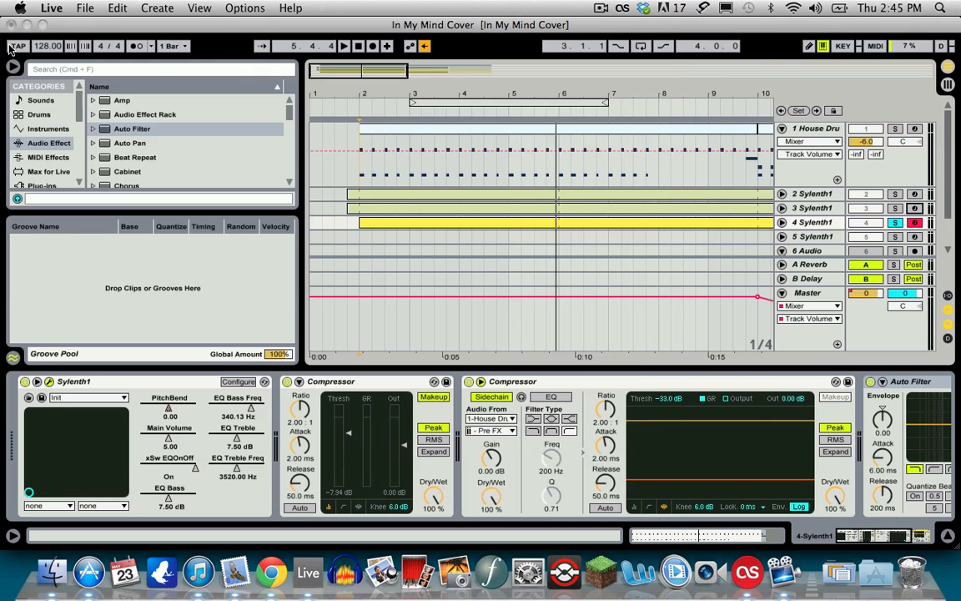
- Return the playhead to the song start, re-enable the arrangement automation, and play the soloed track 4 bass
{"action": "left_click", "coordinate": [360, 47]}
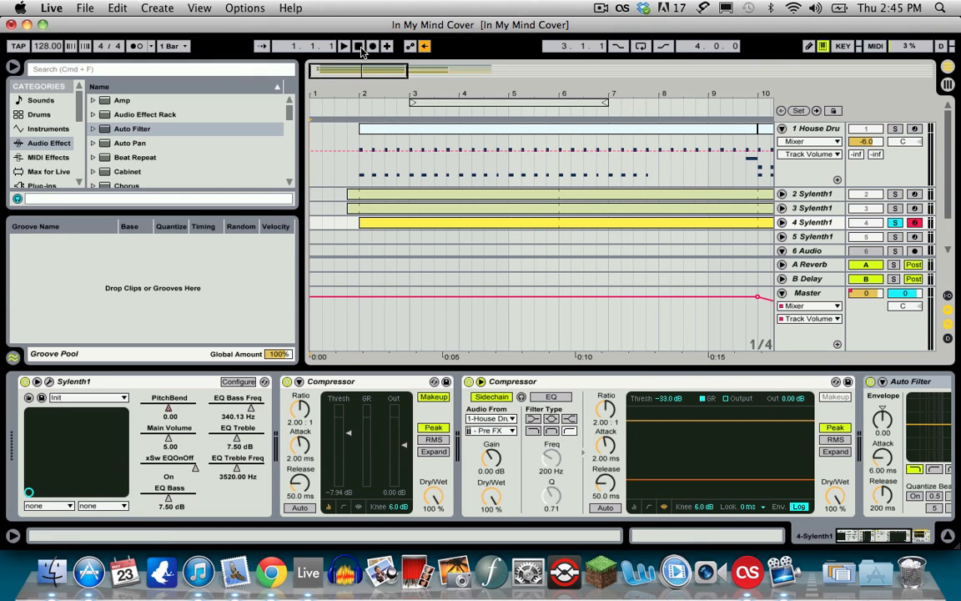
{"action": "left_click", "coordinate": [425, 48]}
{"action": "key", "text": "space"}
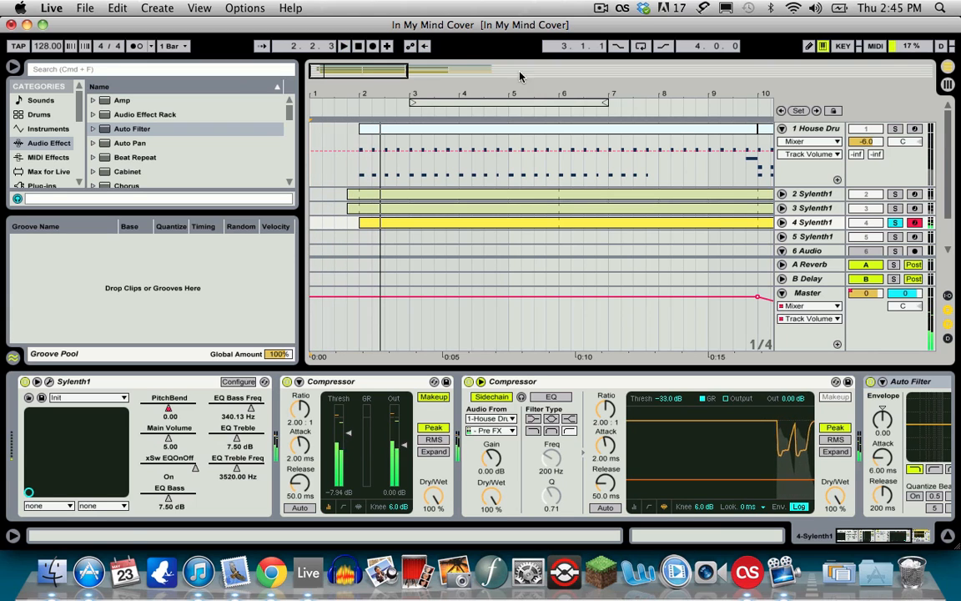
- Unsolo track 4 and play the bass together with the other tracks
{"action": "left_click", "coordinate": [897, 225]}
{"action": "key", "text": "space"}
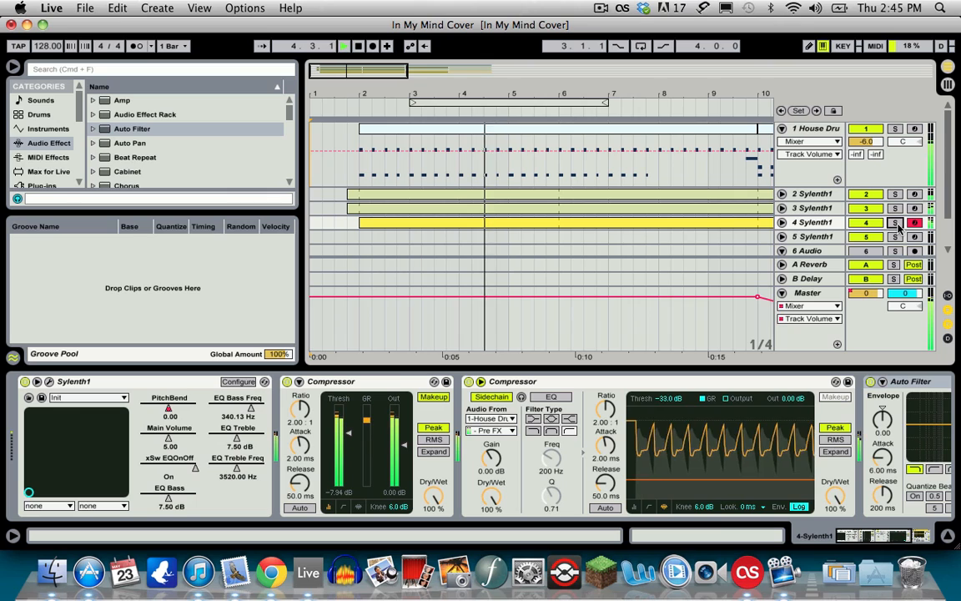
{"action": "key", "text": "space"}
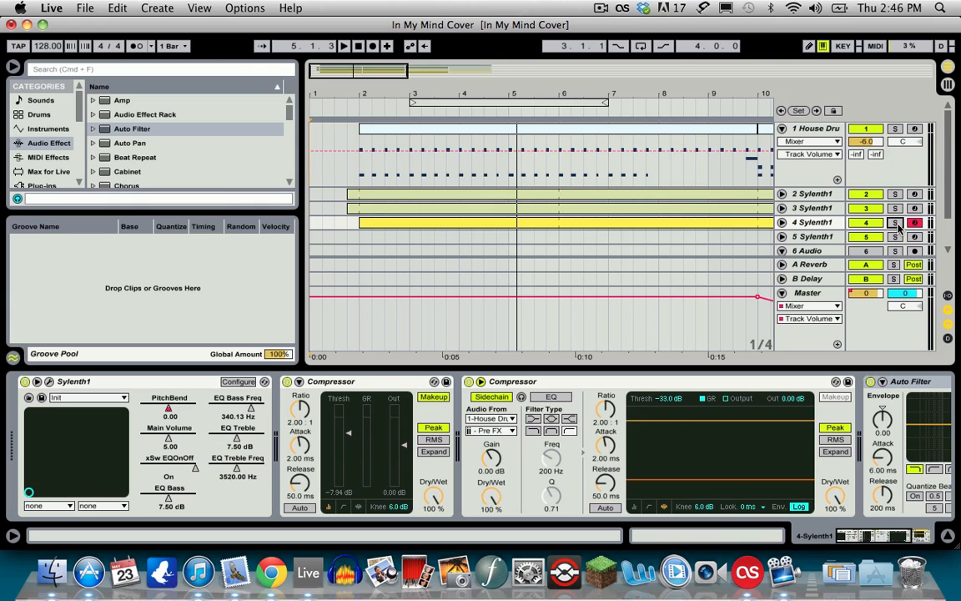
- Reopen track 4's Sylenth1 editor, set the pitch bend range to 12, and close the editor
{"action": "left_click", "coordinate": [819, 222]}
{"action": "left_click", "coordinate": [50, 381]}
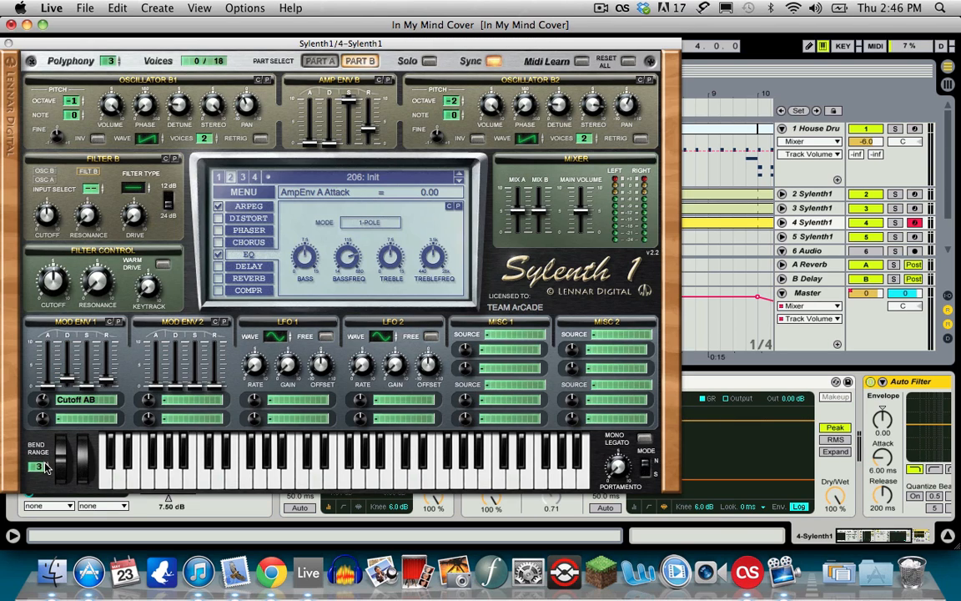
{"action": "left_click", "coordinate": [41, 467]}
{"action": "left_click_drag", "start_coordinate": [42, 467], "coordinate": [55, 421]}
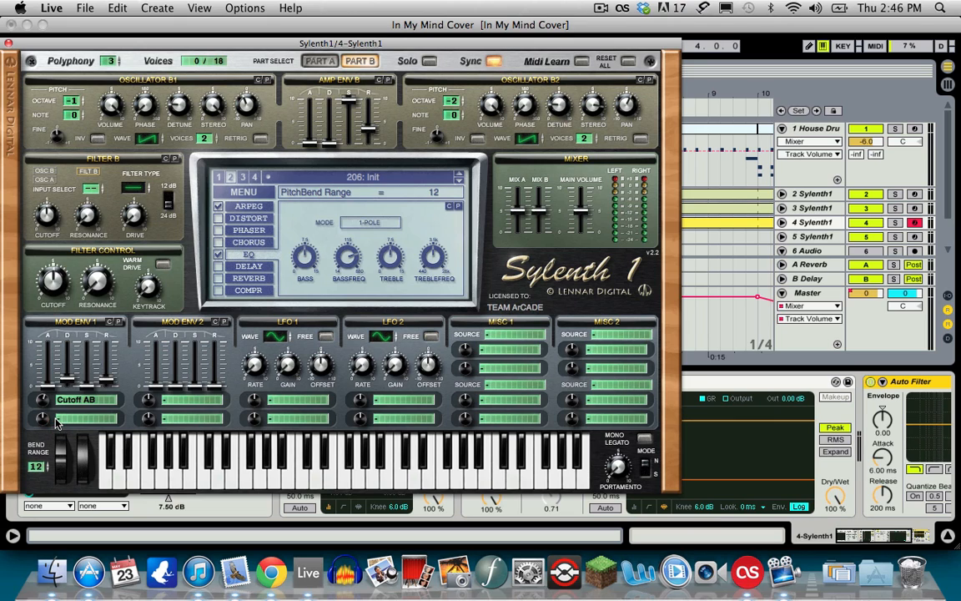
{"action": "left_click", "coordinate": [8, 42]}
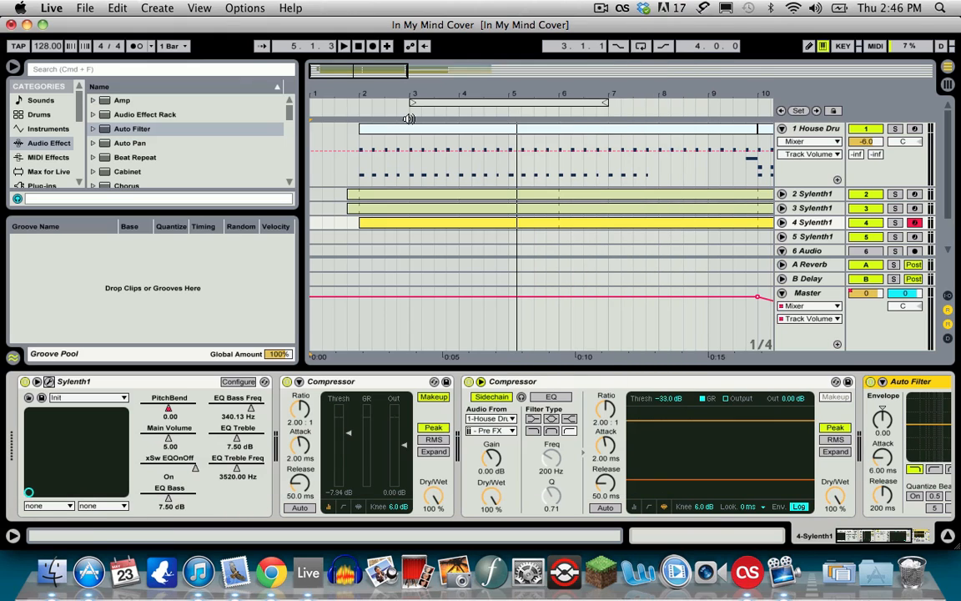